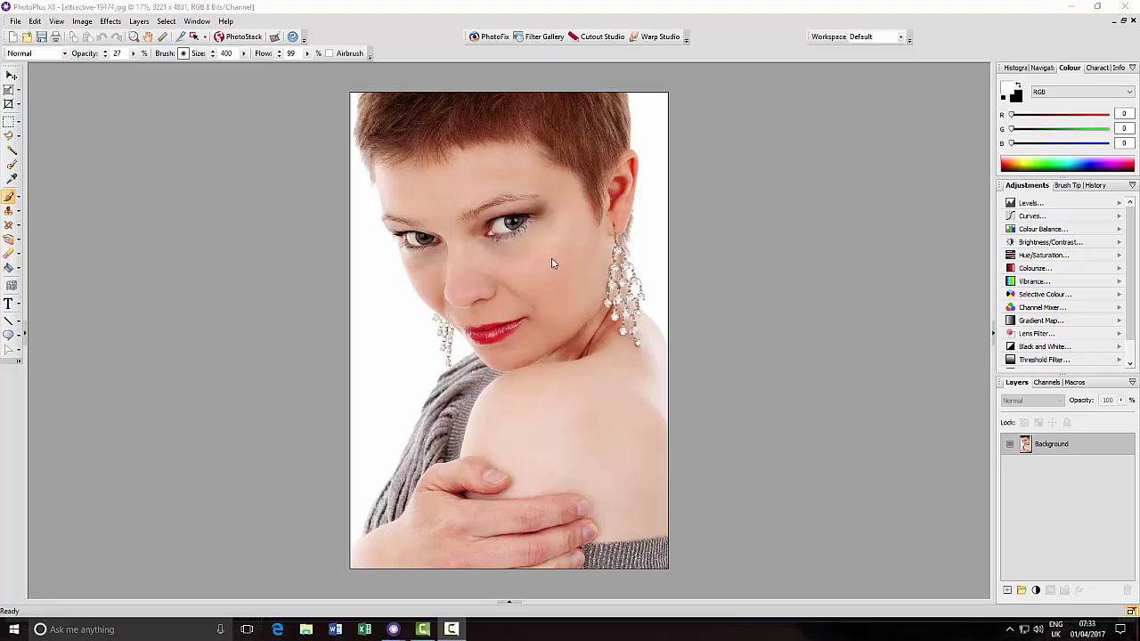
- Duplicate the Background layer under the default name Background Copy and hide the copy
right_click(1069, 451)
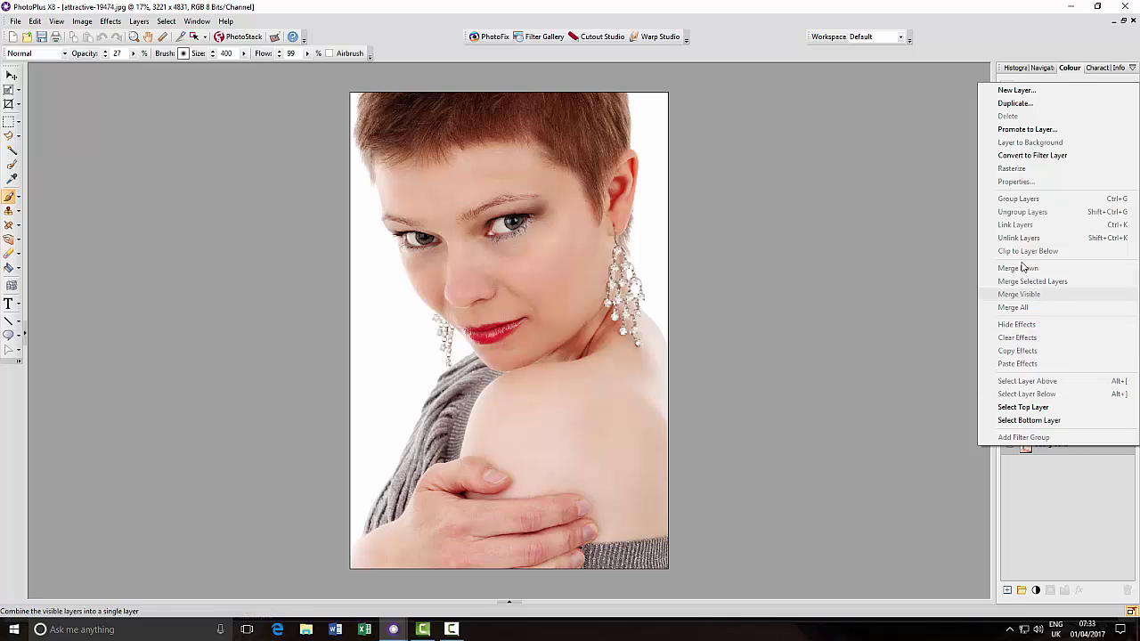
left_click(1021, 105)
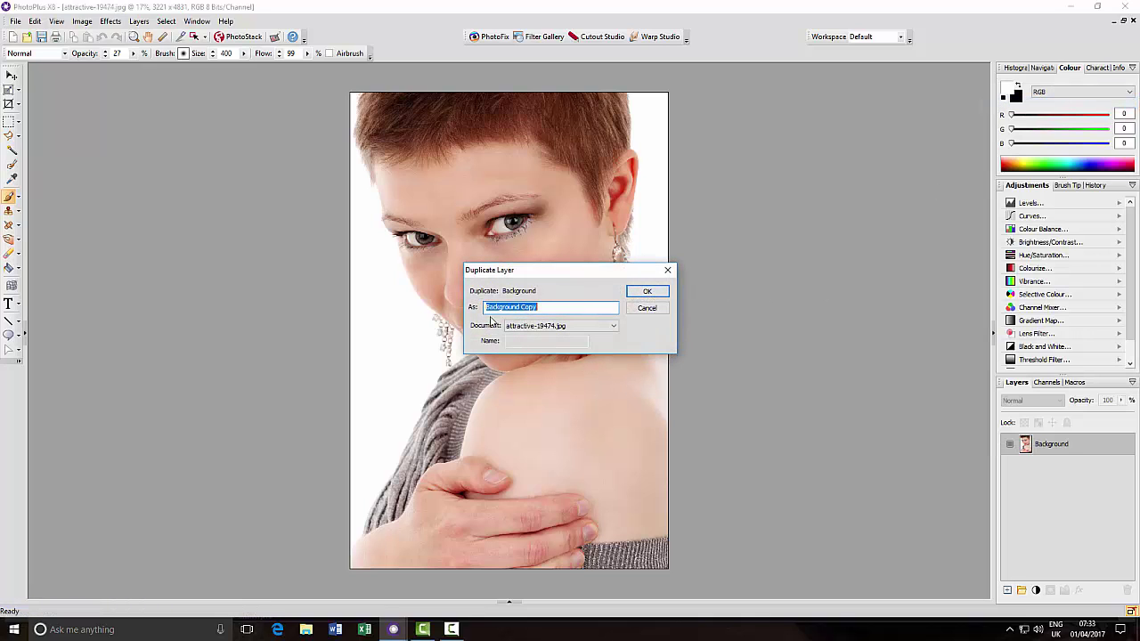
left_click(647, 292)
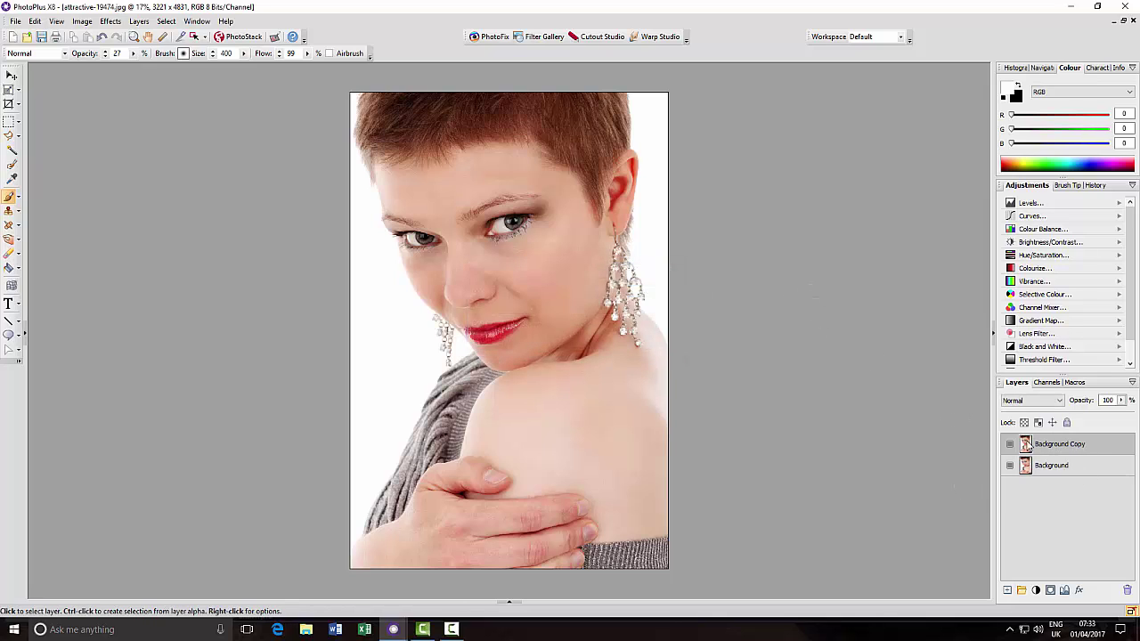
left_click(1011, 445)
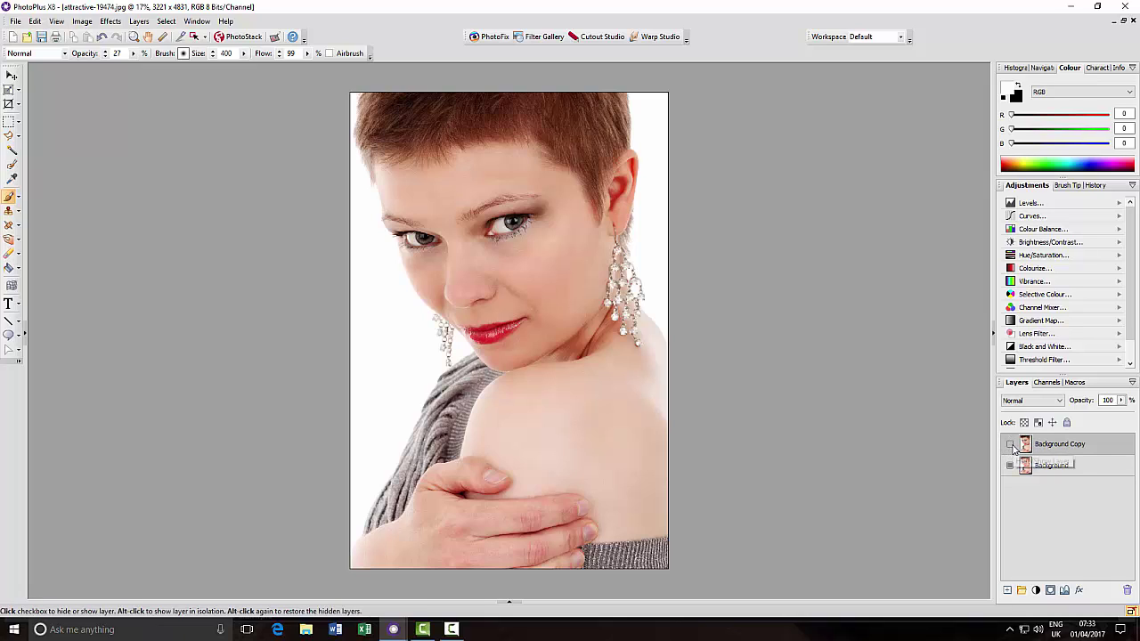
- Add a solid fill layer directly above the original Background layer with default settings and open its fill colour for editing
left_click(1094, 471)
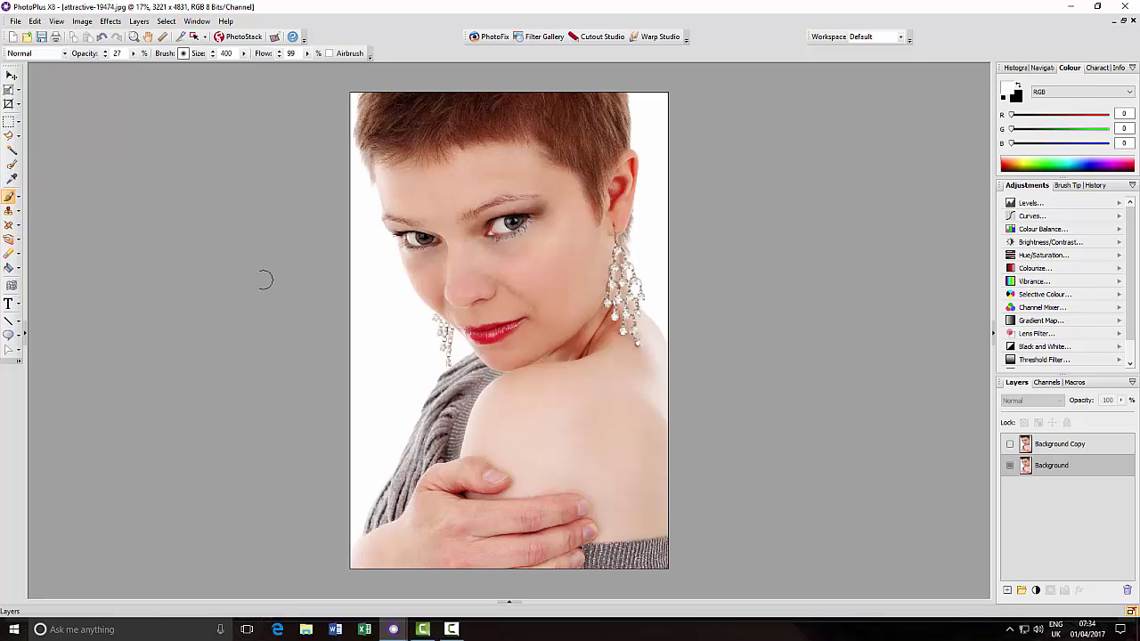
left_click(8, 124)
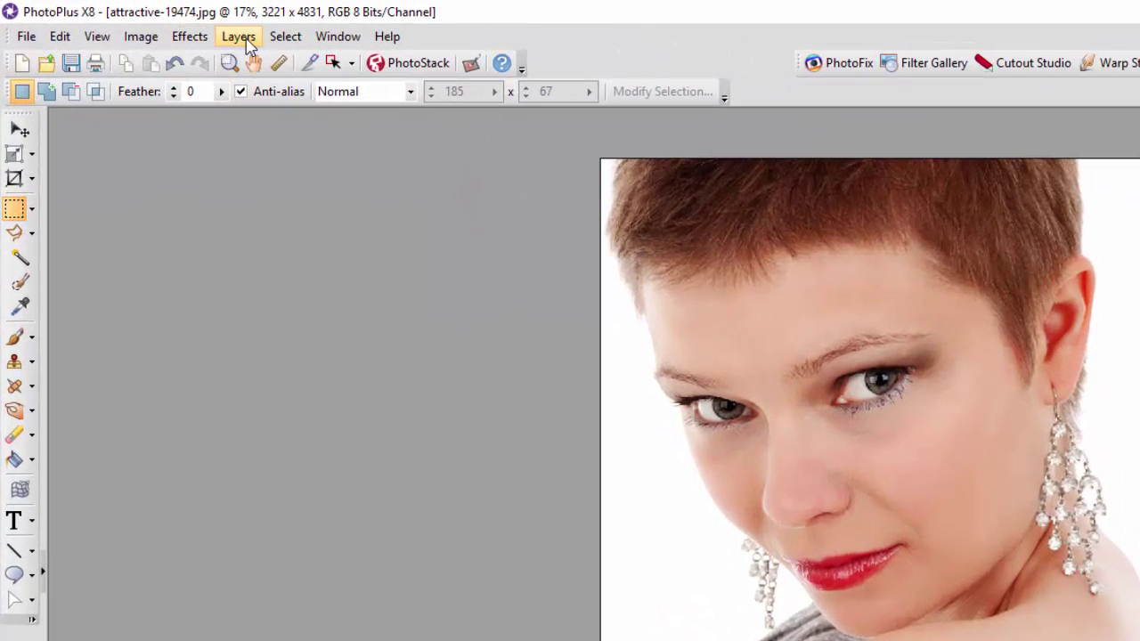
left_click(237, 38)
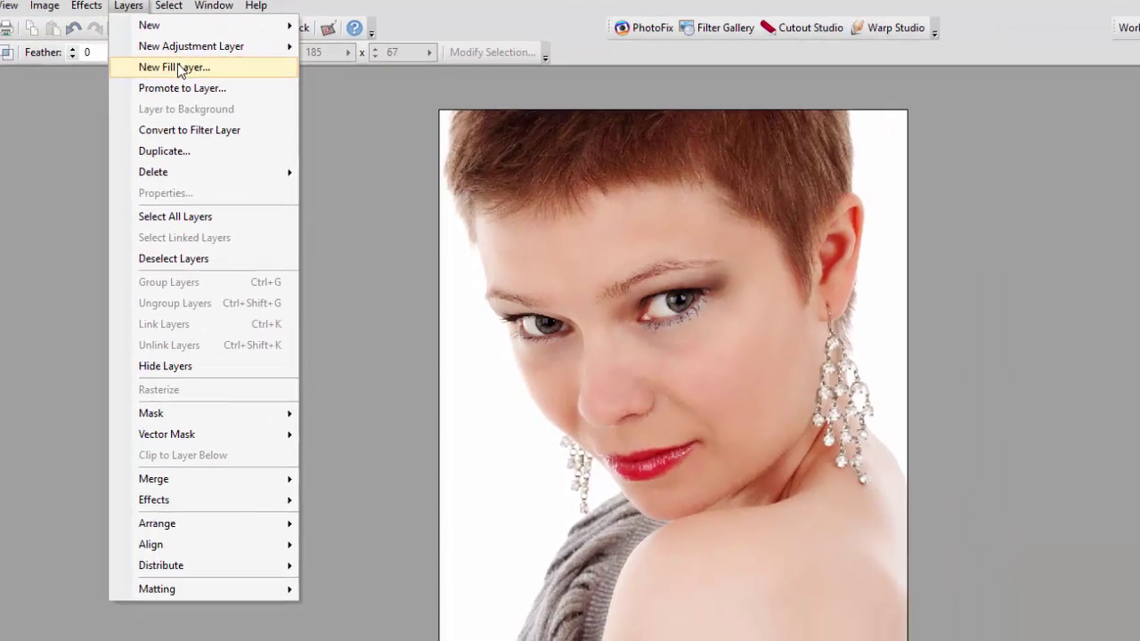
left_click(179, 68)
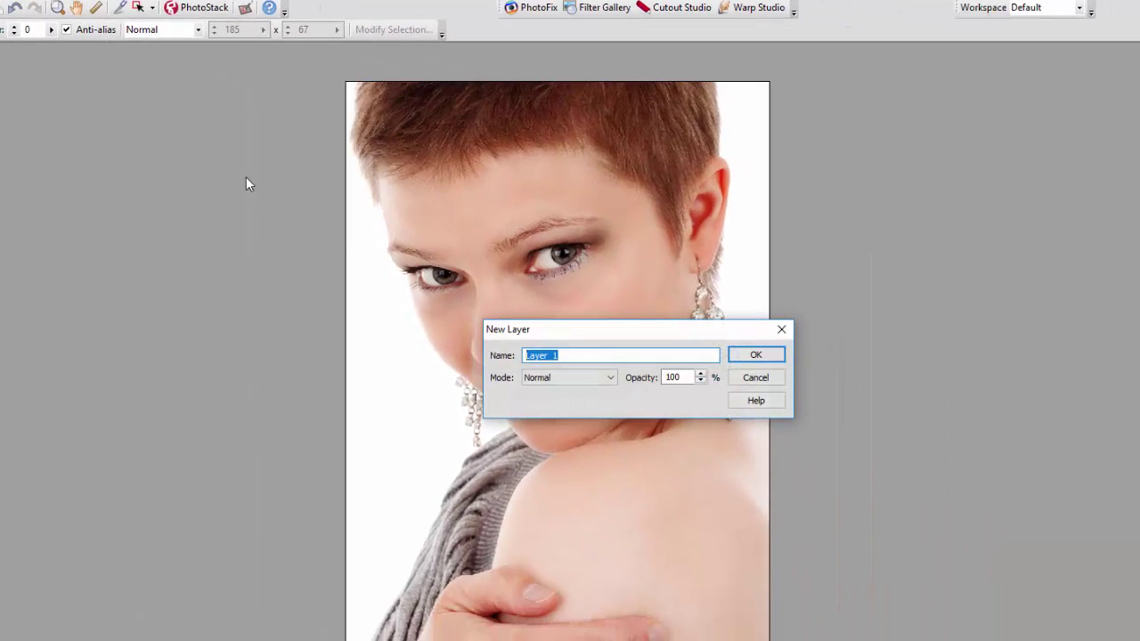
left_click(763, 363)
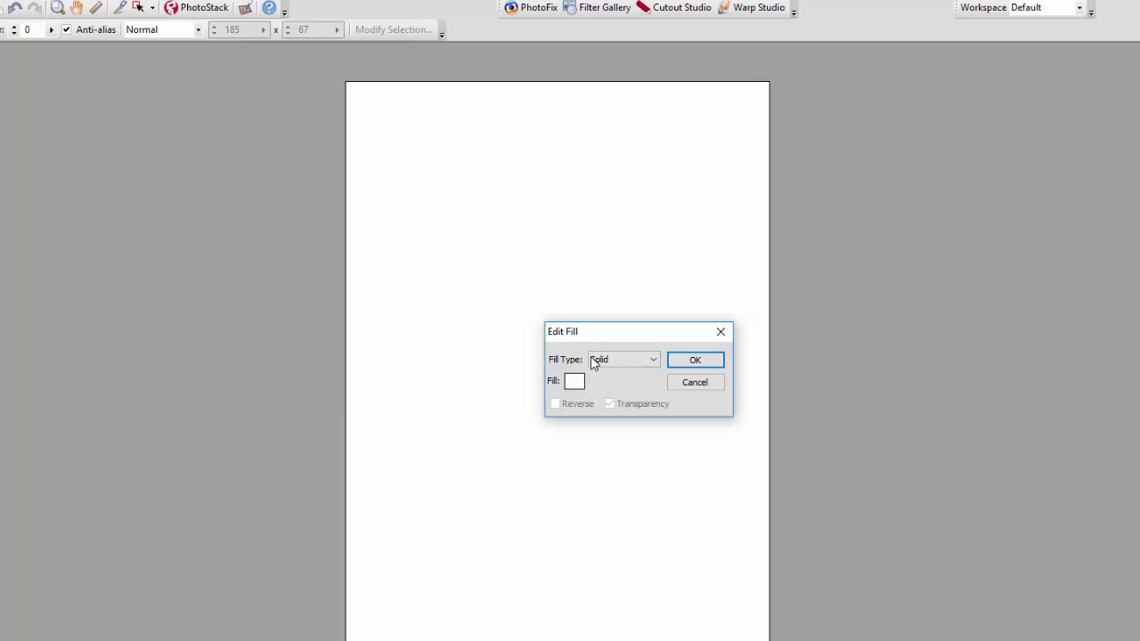
left_click_drag(598, 338, 202, 335)
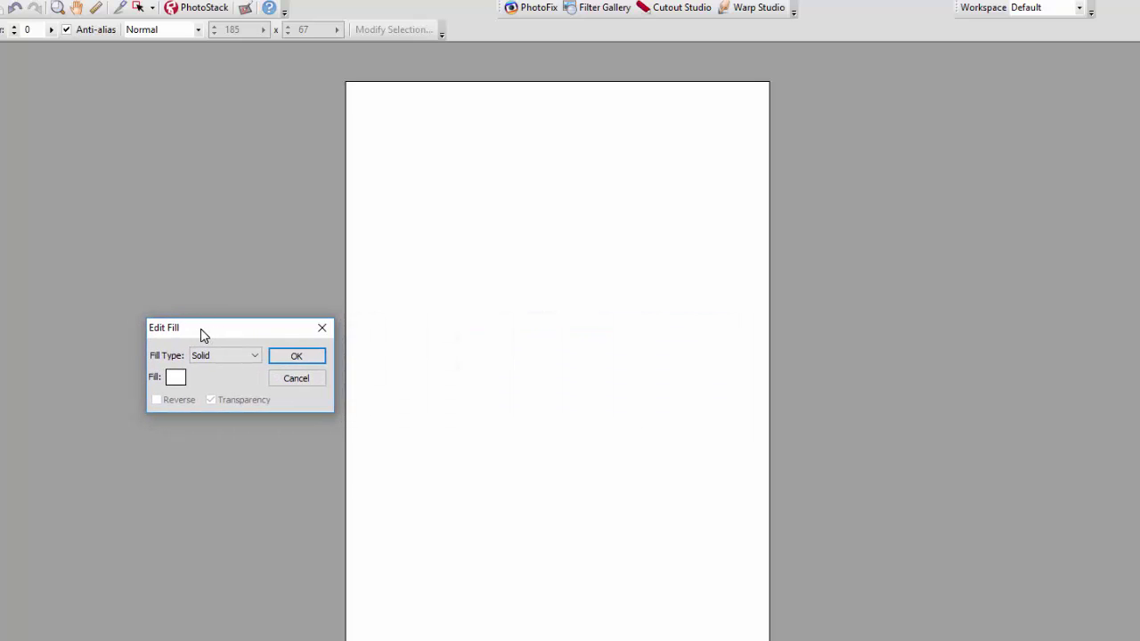
left_click(175, 381)
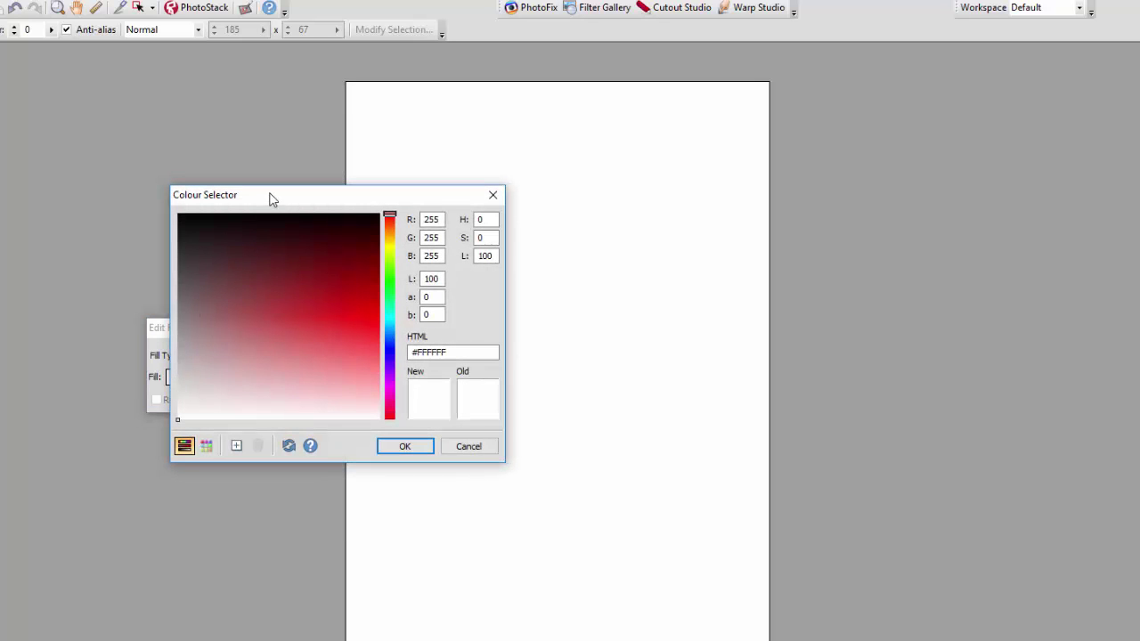
left_click_drag(271, 198, 875, 205)
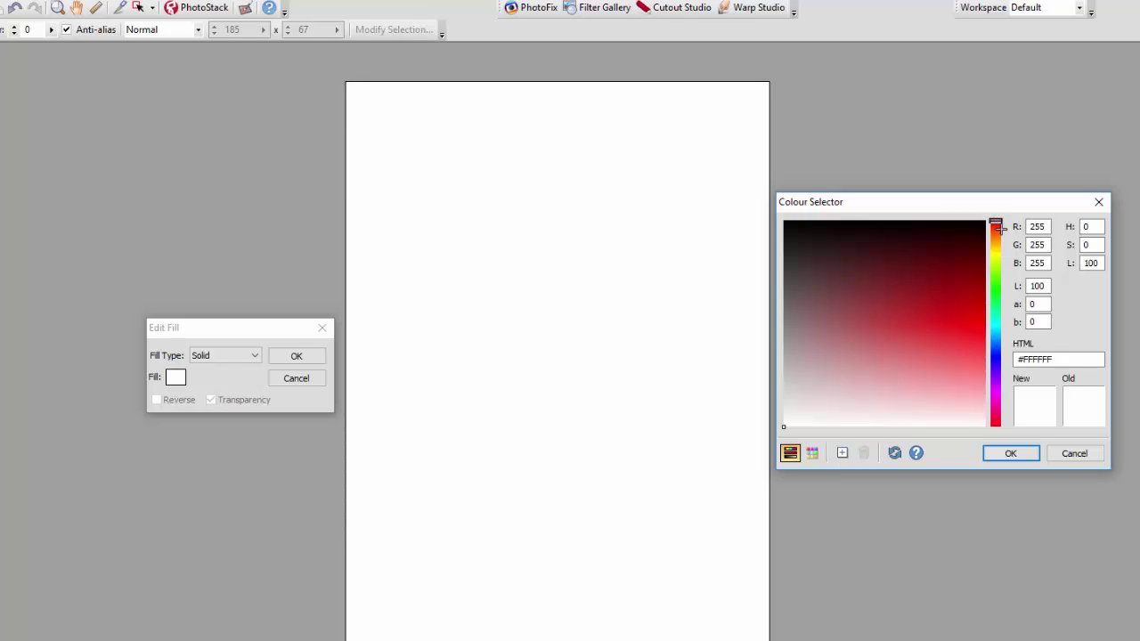
- Try several golden-brown shades for the fill colour, using a hue of 39
left_click_drag(995, 221, 996, 242)
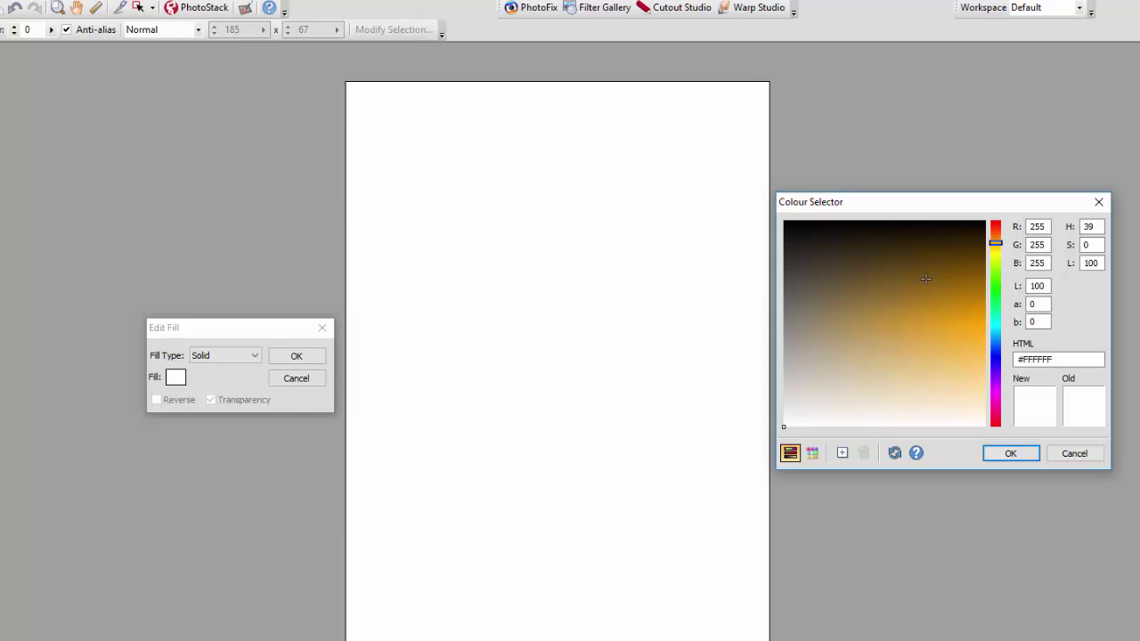
left_click(879, 303)
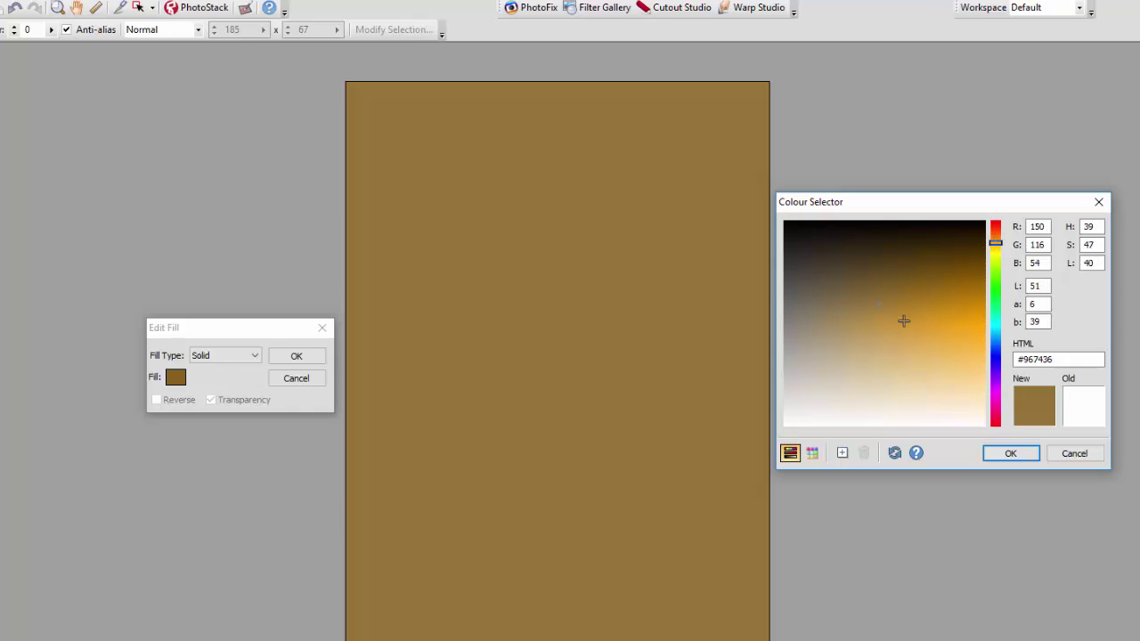
left_click(915, 326)
left_click(930, 305)
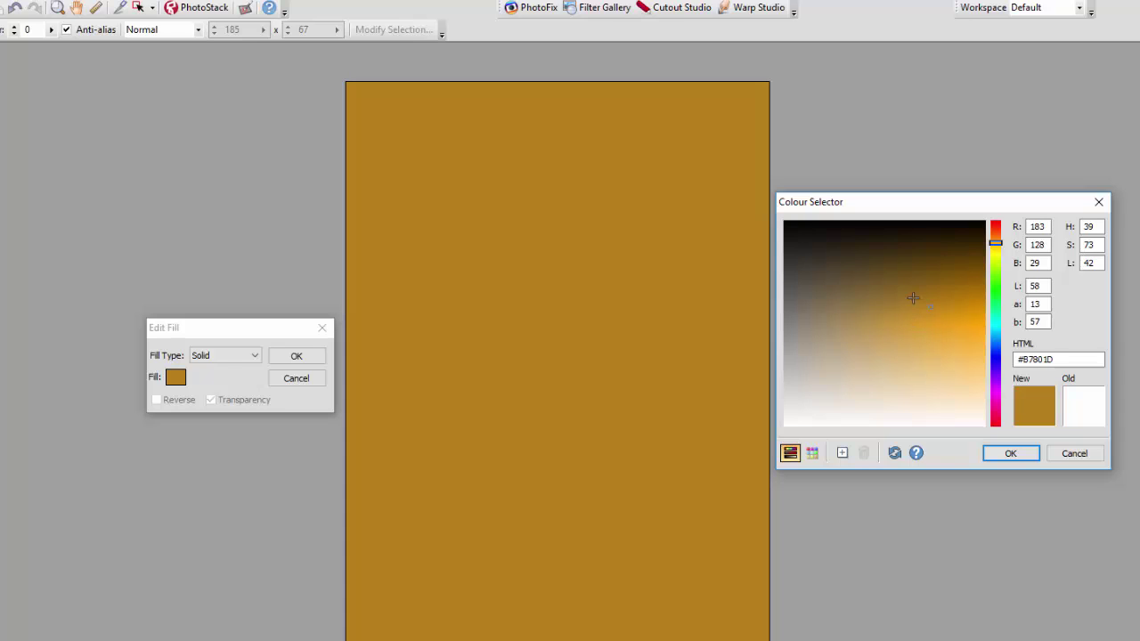
left_click(910, 296)
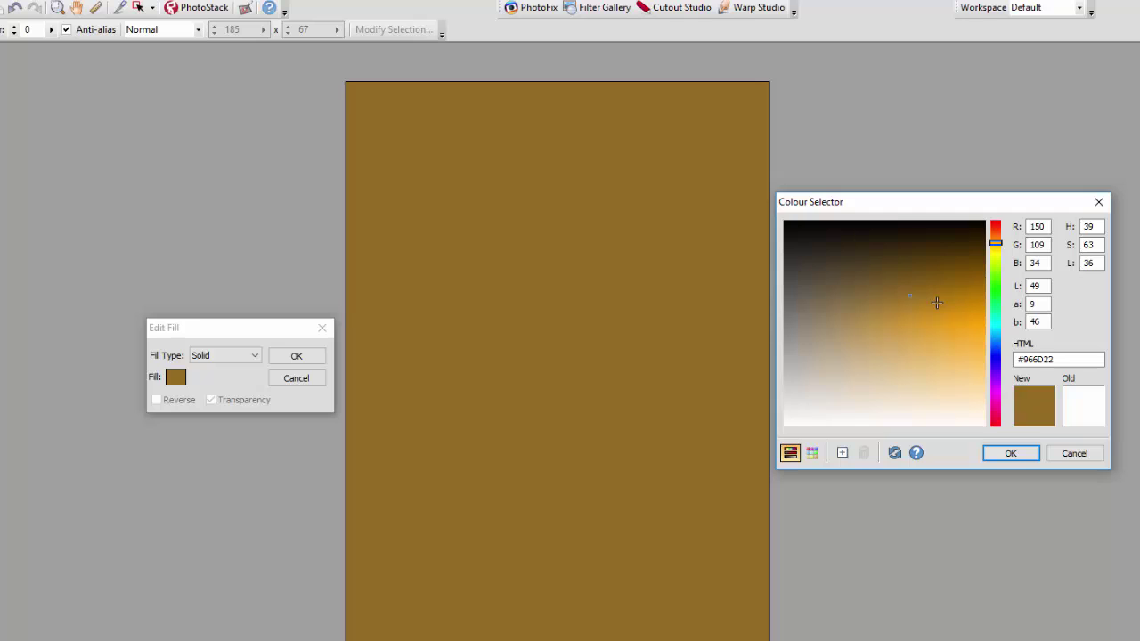
- Set the fill colour to R 198, G 148, B 115 and apply the solid fill
double_click(1031, 227)
type("198")
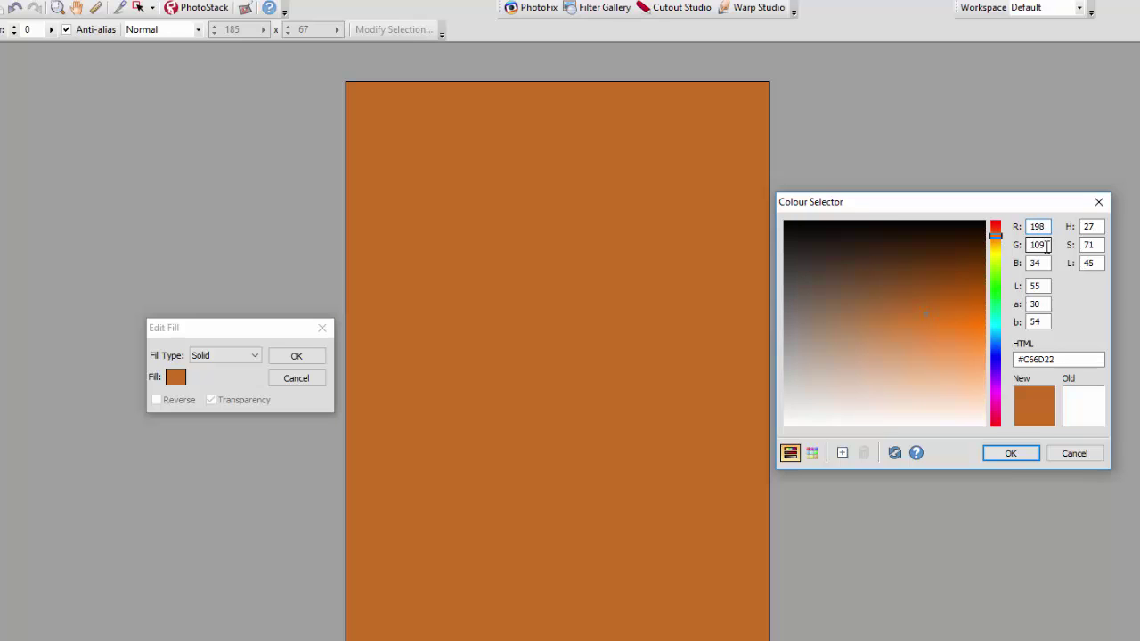
double_click(1041, 245)
type("1")
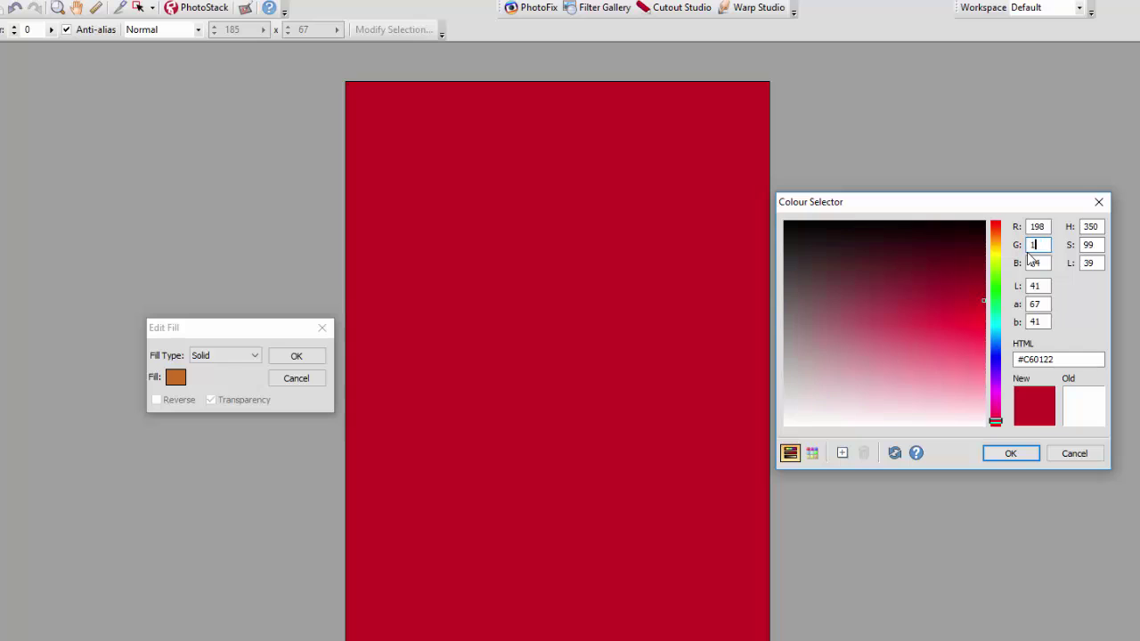
type("48")
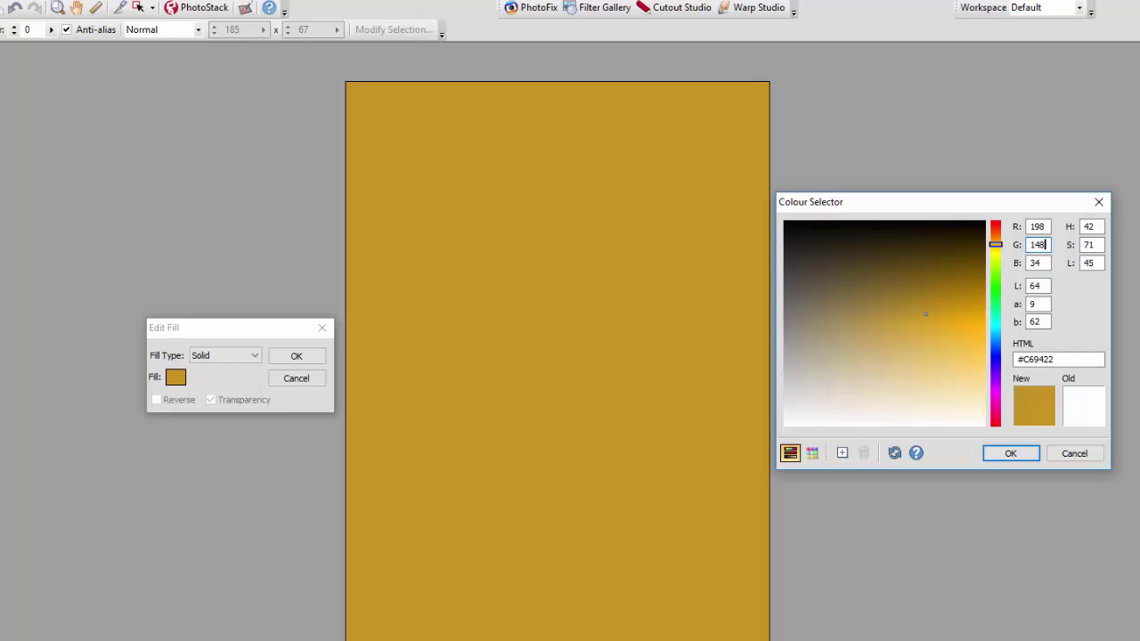
double_click(1034, 262)
double_click(1035, 263)
type("115")
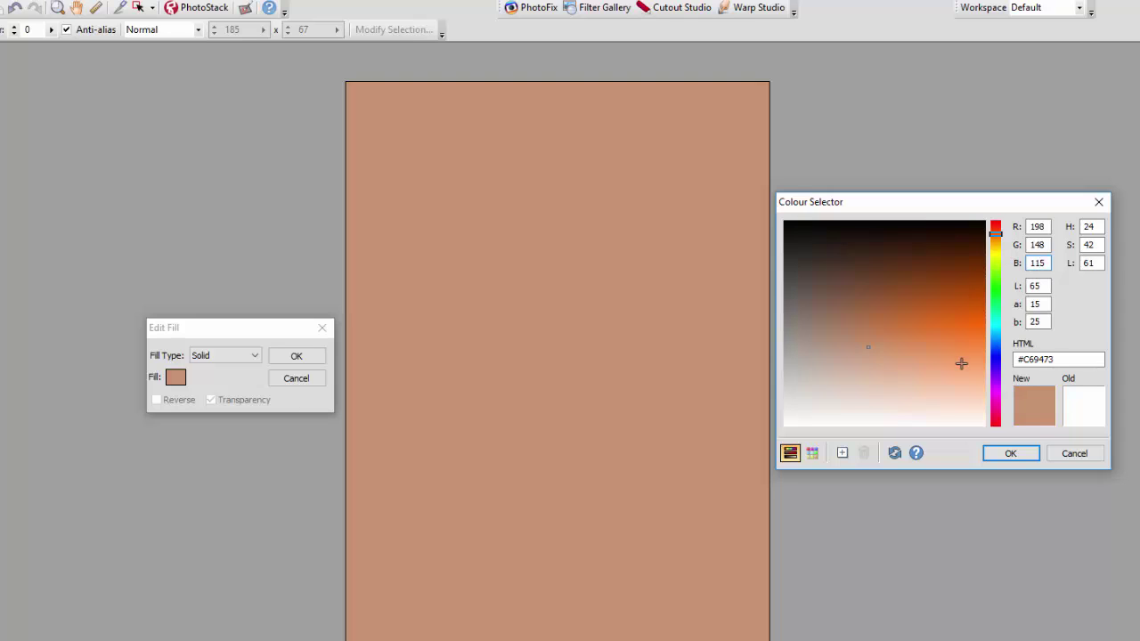
left_click(1013, 456)
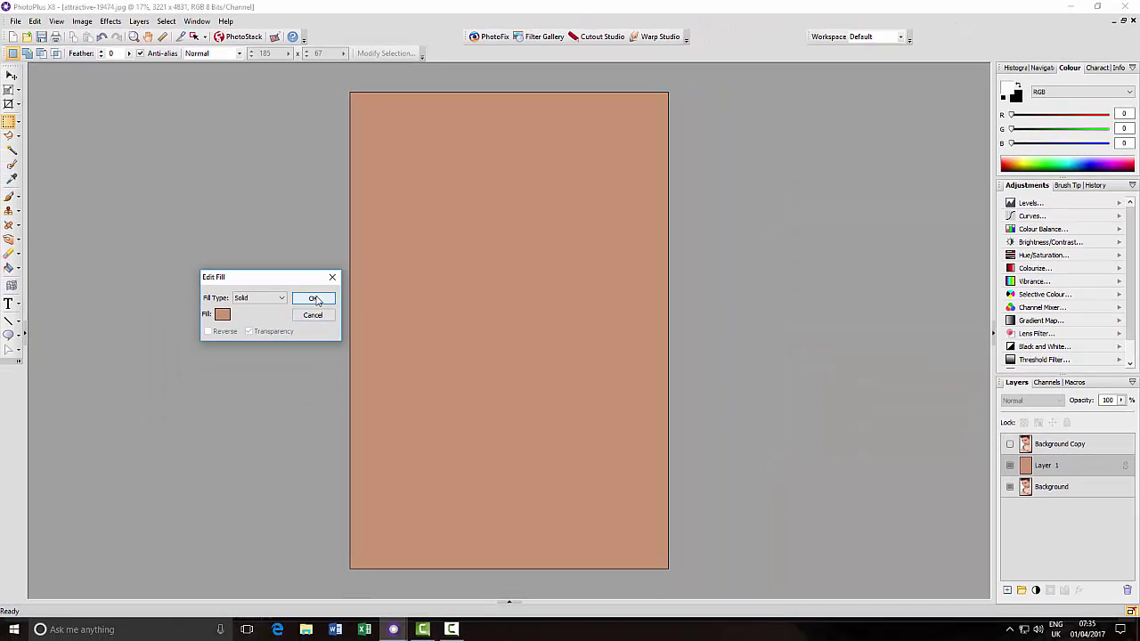
left_click(314, 299)
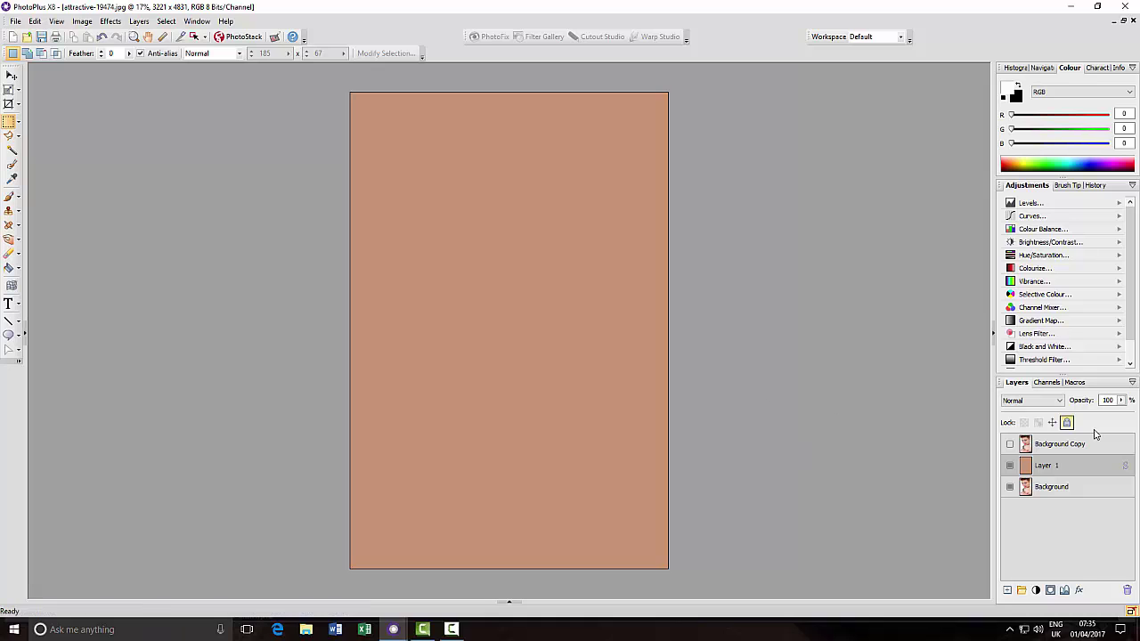
- Set the skin-toned fill layer's blend mode to Burn and open its layer properties clear of the portrait
left_click(1059, 401)
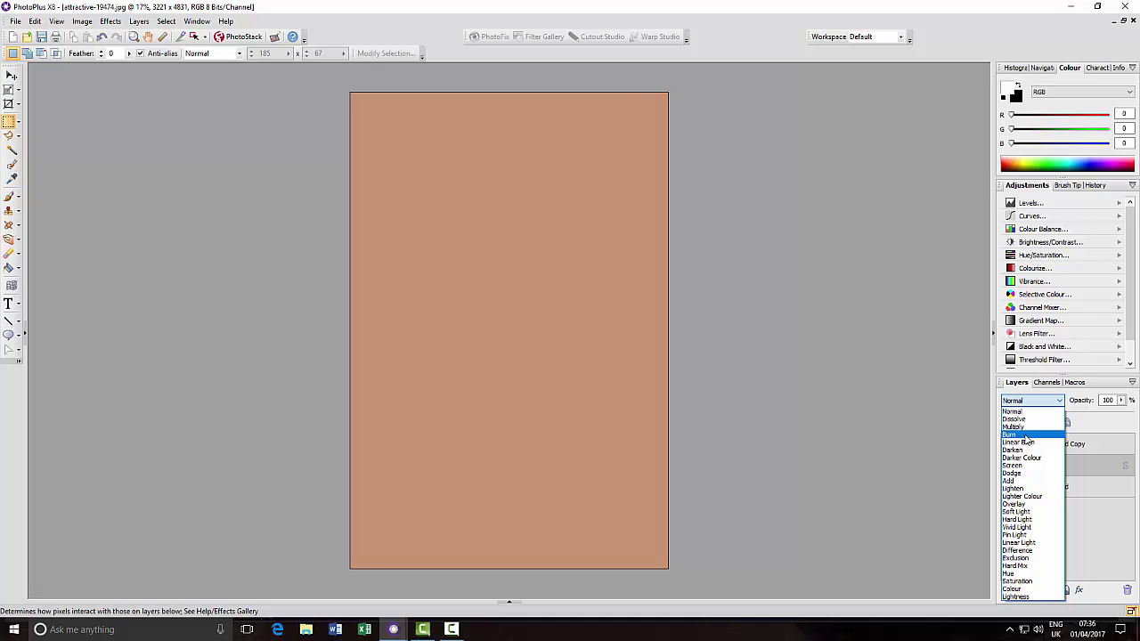
left_click(1024, 435)
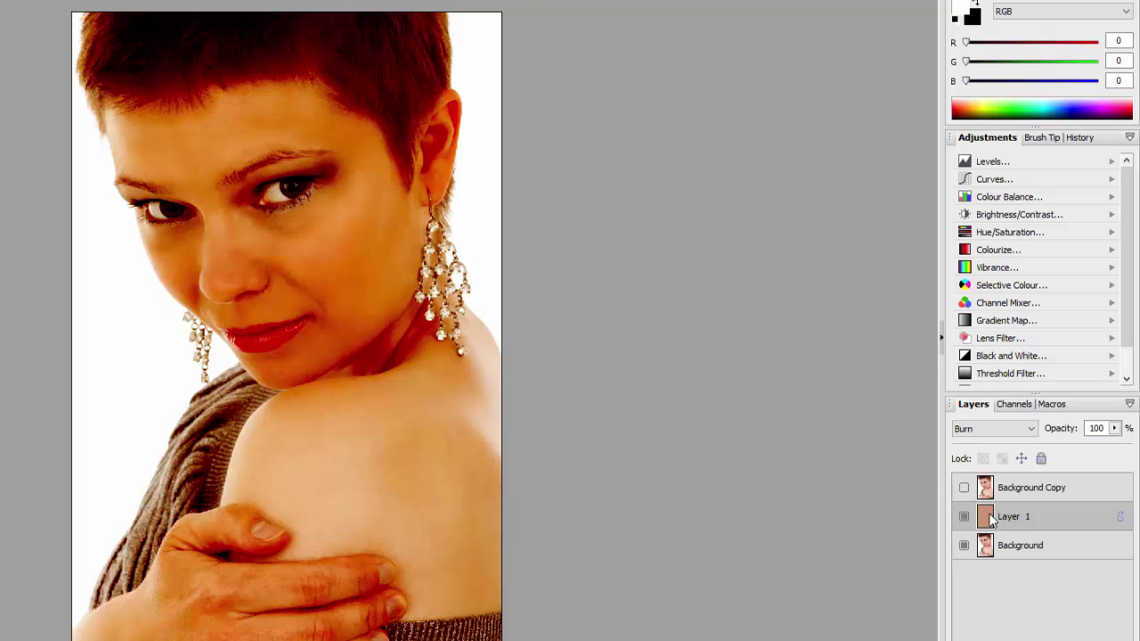
right_click(1041, 513)
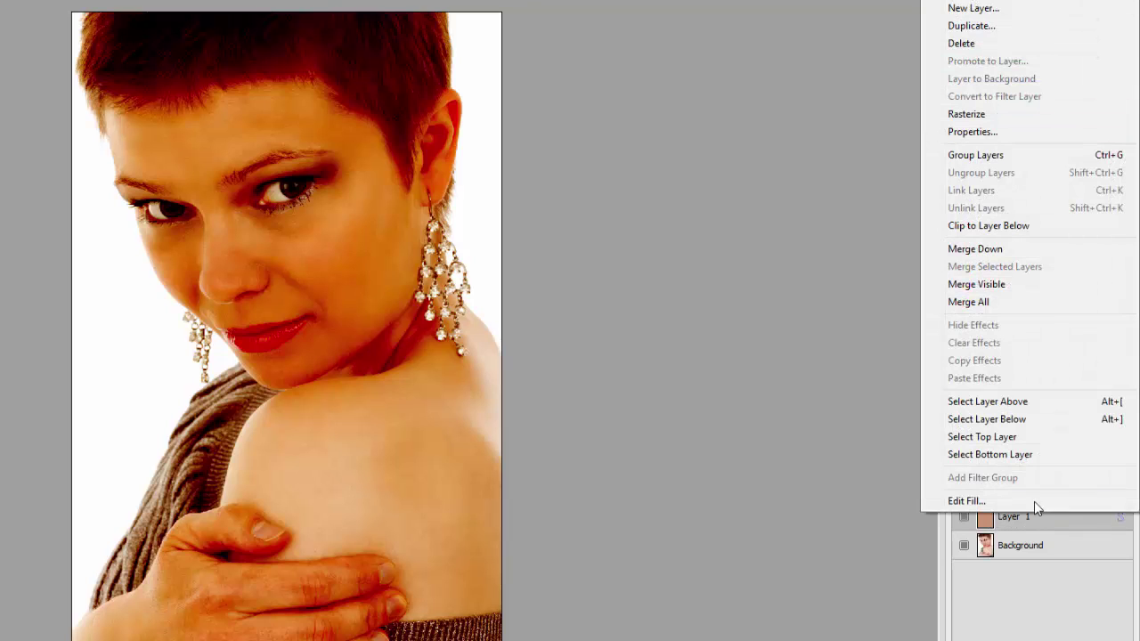
left_click(969, 134)
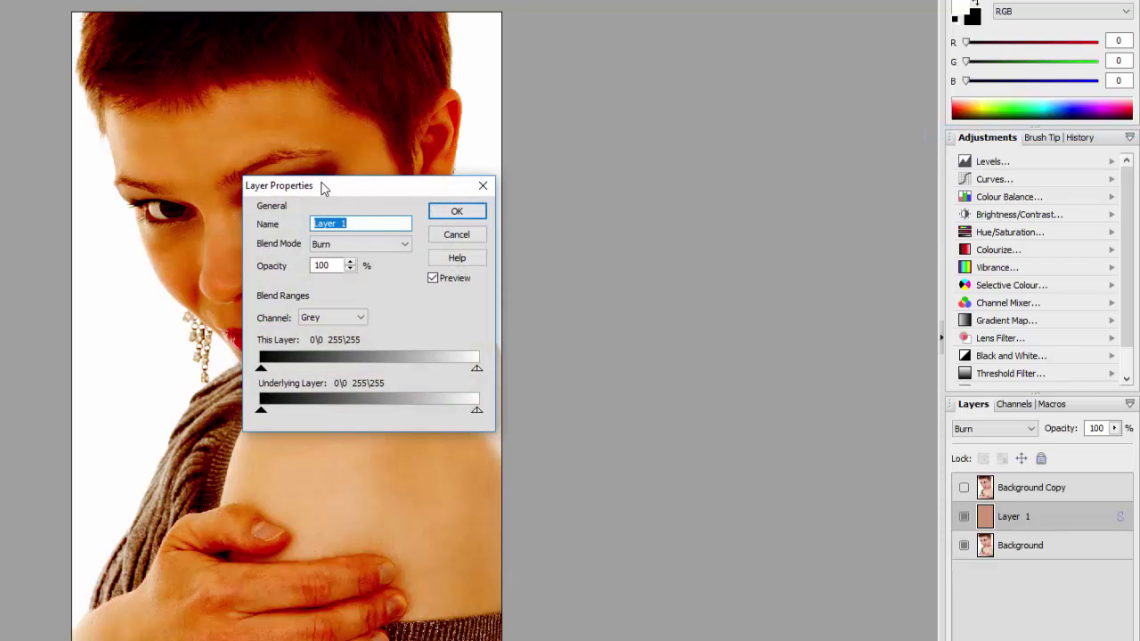
left_click_drag(323, 188, 585, 158)
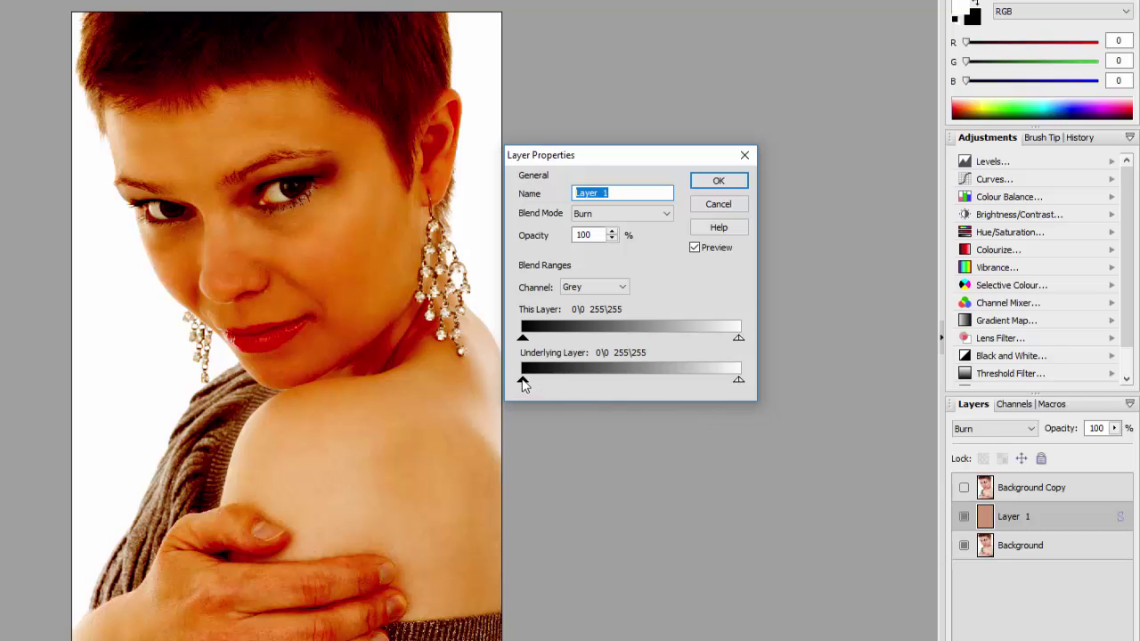
- Try raising the underlying layer's whole shadow blend limit to 202 and return it to 0
left_click_drag(523, 383, 696, 383)
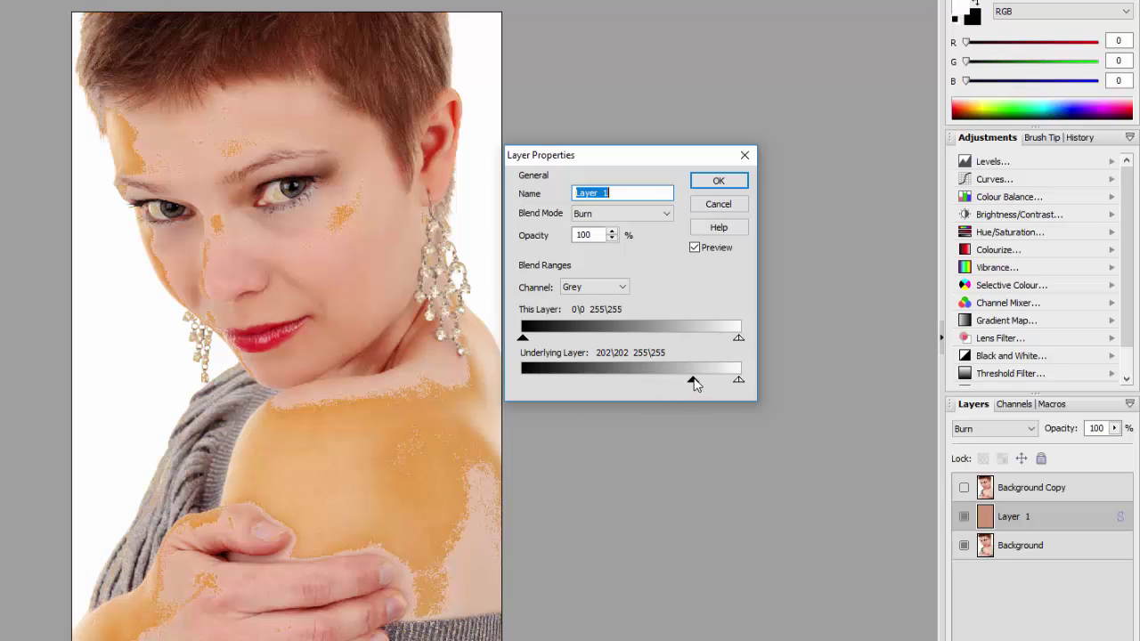
left_click_drag(693, 383, 522, 385)
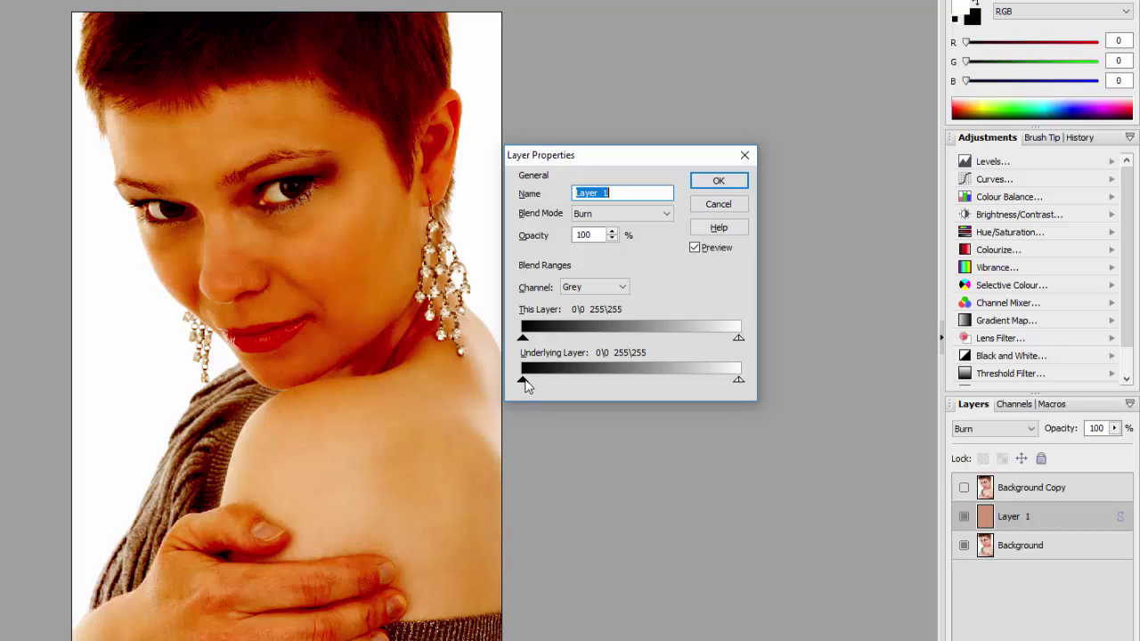
- Split the underlying layer's shadow blend limit to 0\242 for a gradual transition and apply the layer properties
left_click_drag(525, 382, 532, 381)
left_click_drag(535, 383, 544, 381)
left_click_drag(549, 382, 674, 380)
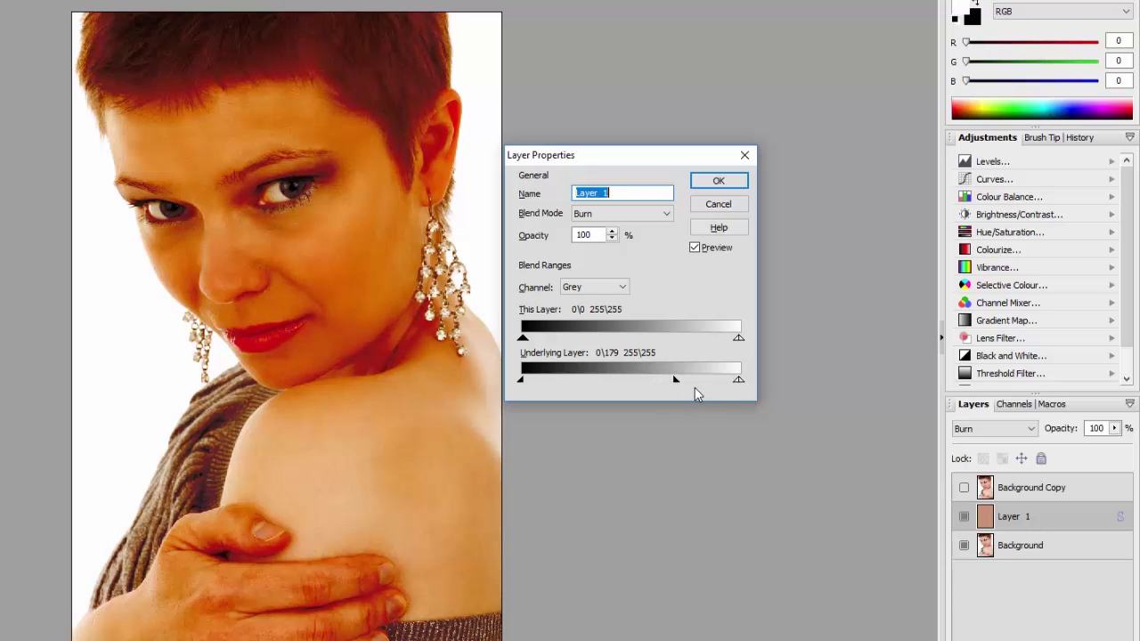
left_click_drag(674, 378, 710, 381)
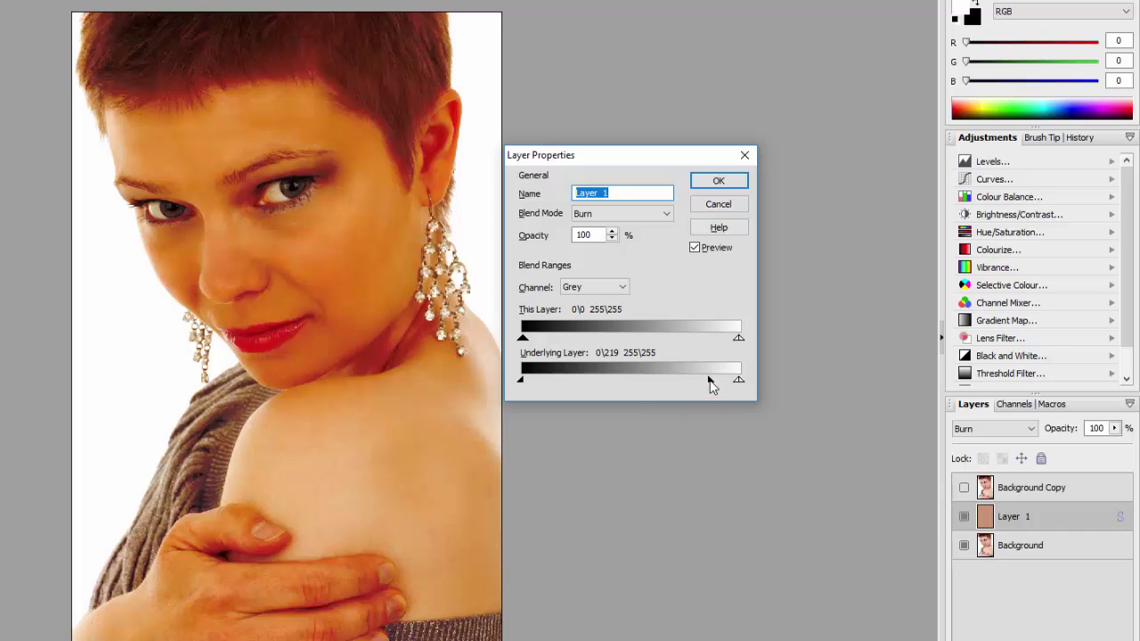
left_click_drag(715, 383, 720, 385)
left_click_drag(723, 383, 730, 383)
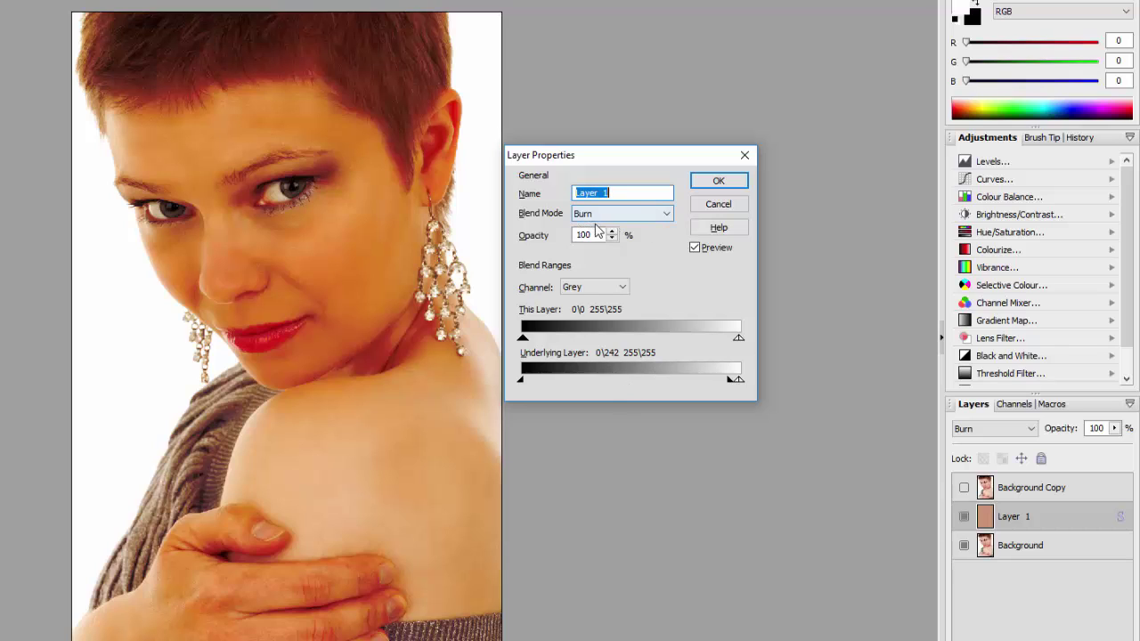
left_click(728, 186)
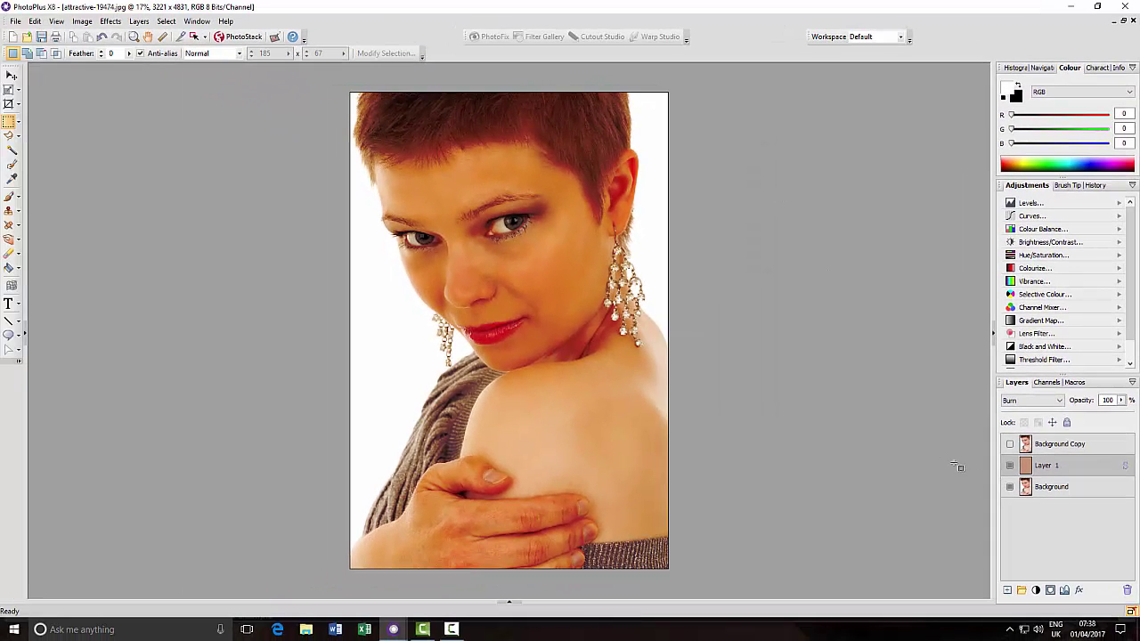
- Add a second solid fill layer above the Burn fill layer and open its fill colour selection clear of the portrait
left_click(142, 23)
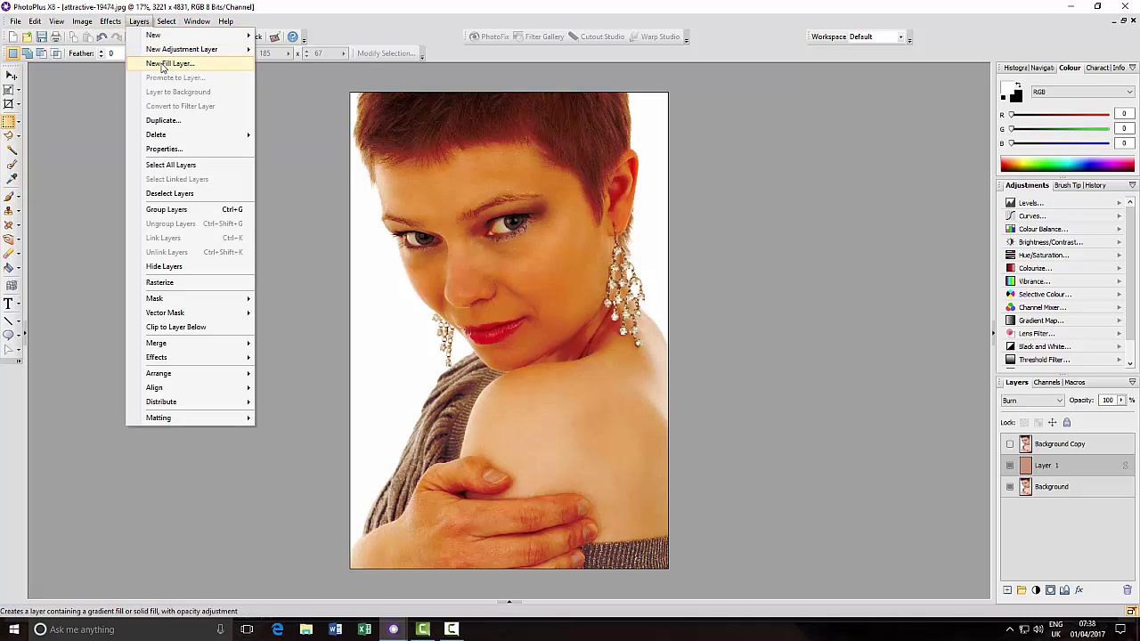
left_click(162, 64)
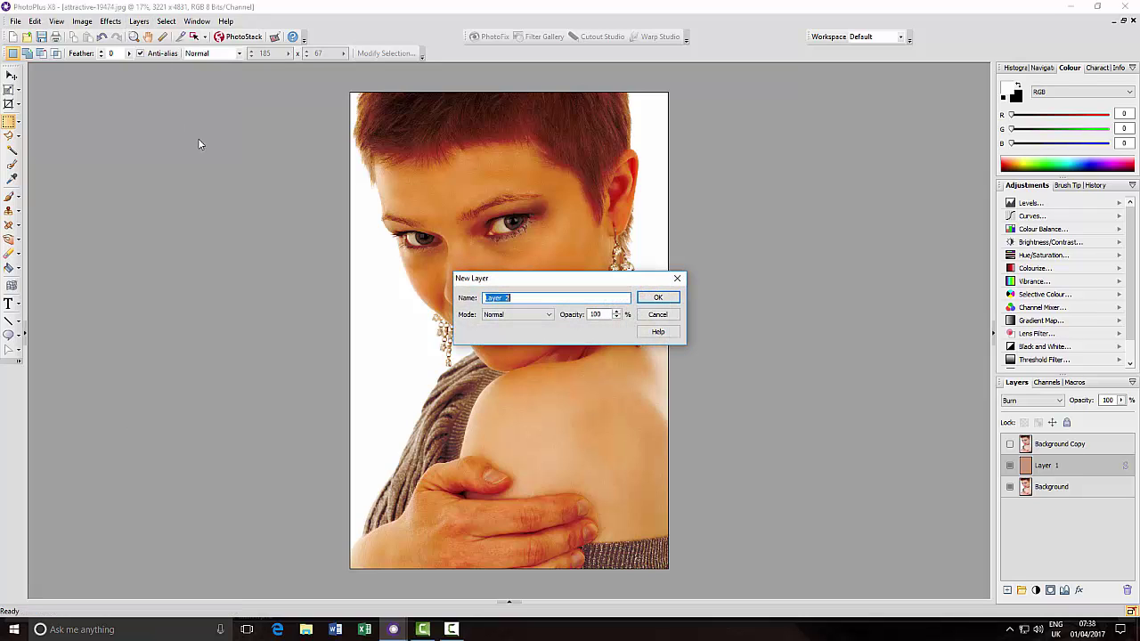
left_click(657, 297)
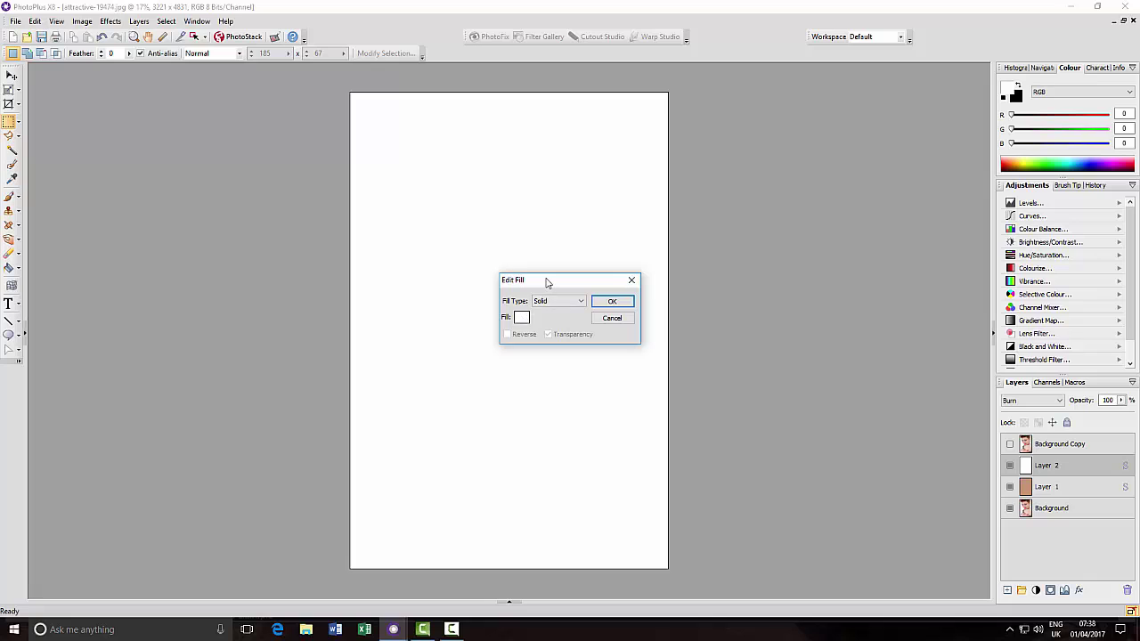
left_click_drag(549, 283, 715, 281)
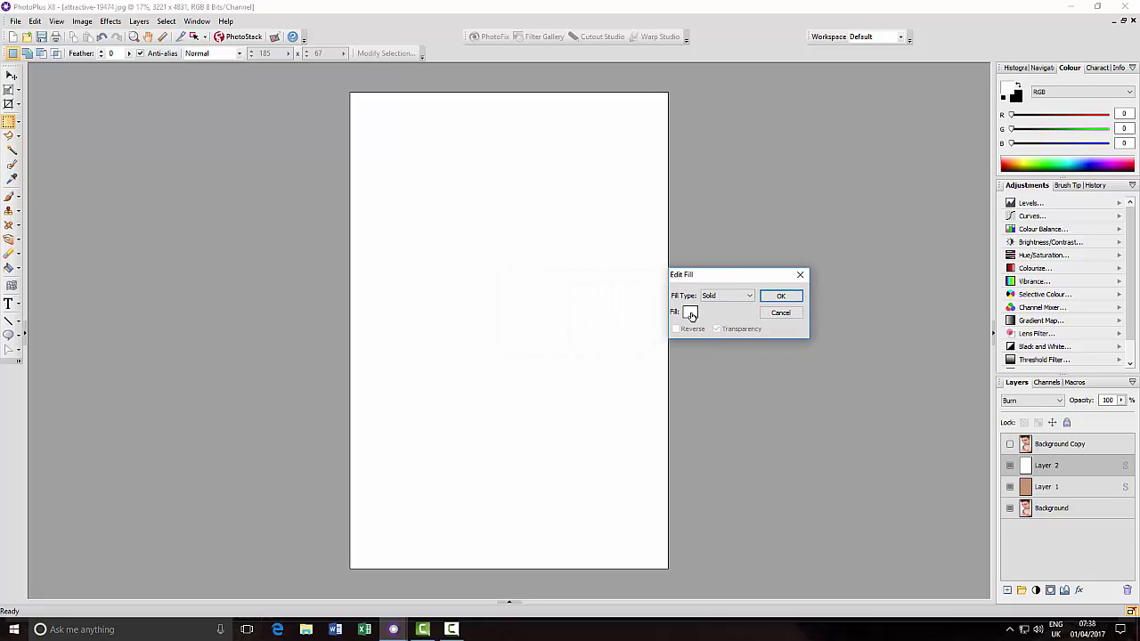
left_click(691, 314)
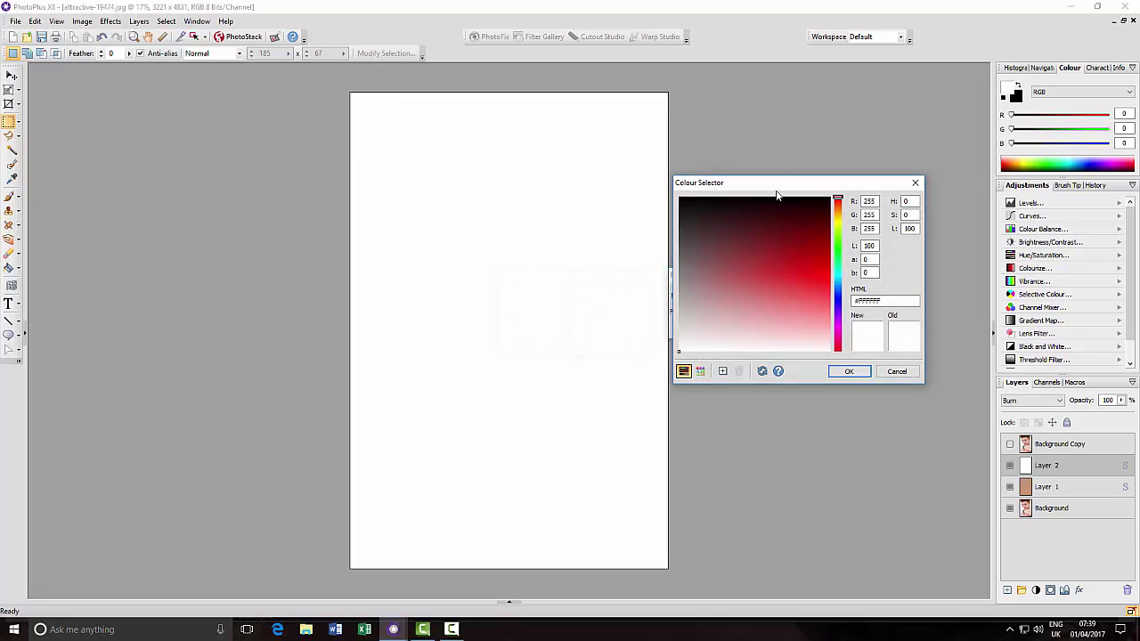
left_click_drag(781, 184, 223, 204)
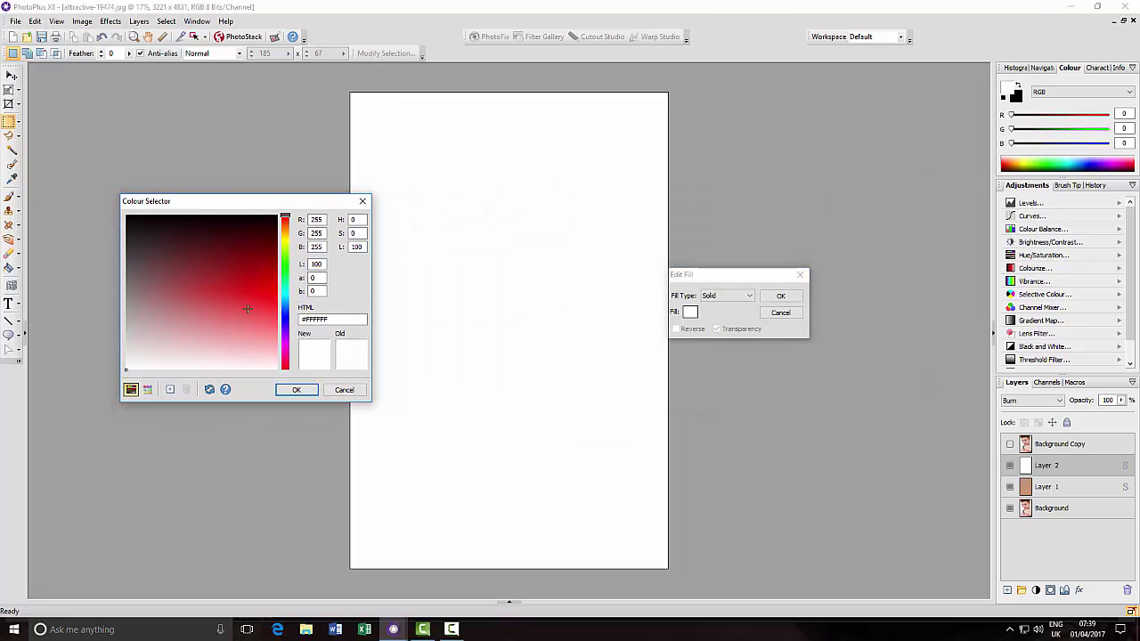
- Try a muted orange-brown fill colour of R 192, G 129, B 70
left_click(284, 225)
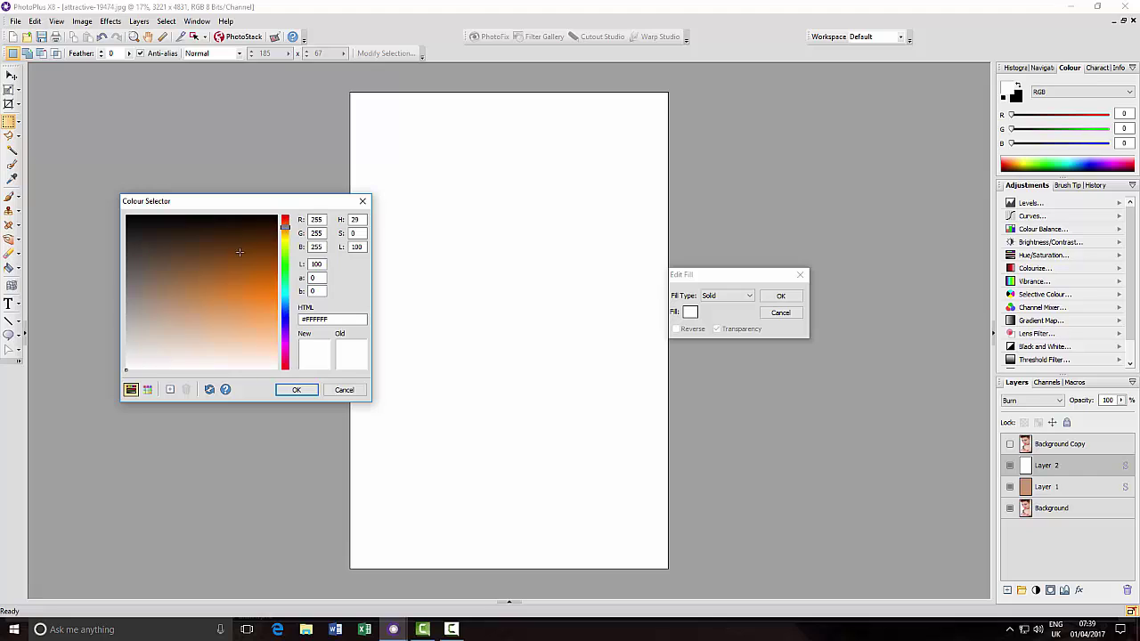
left_click(242, 279)
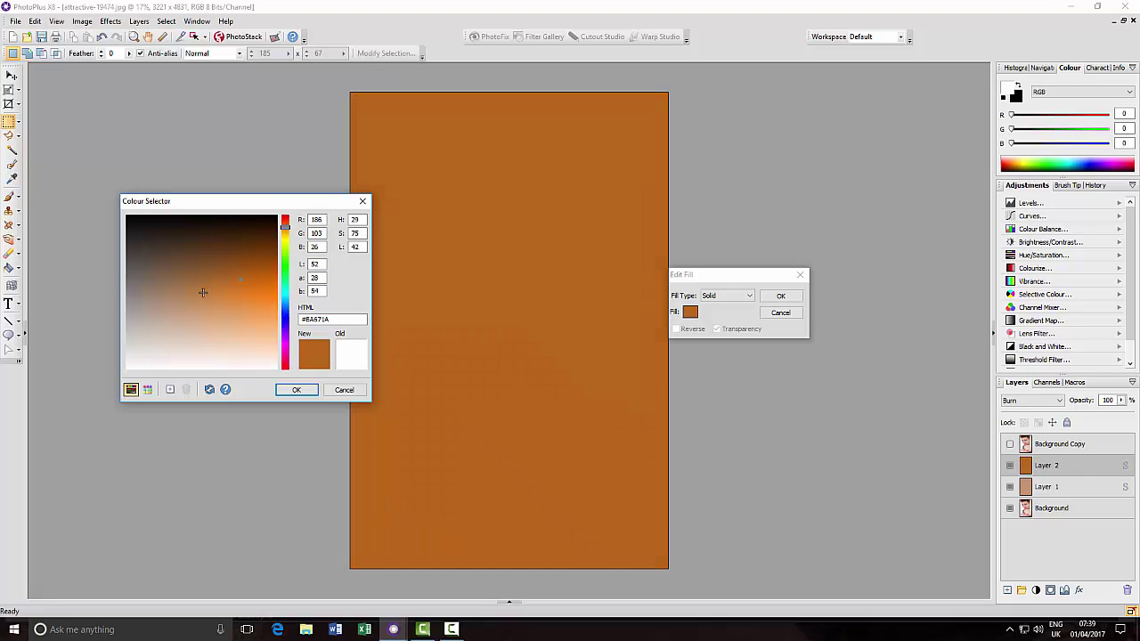
left_click(203, 292)
left_click(317, 262)
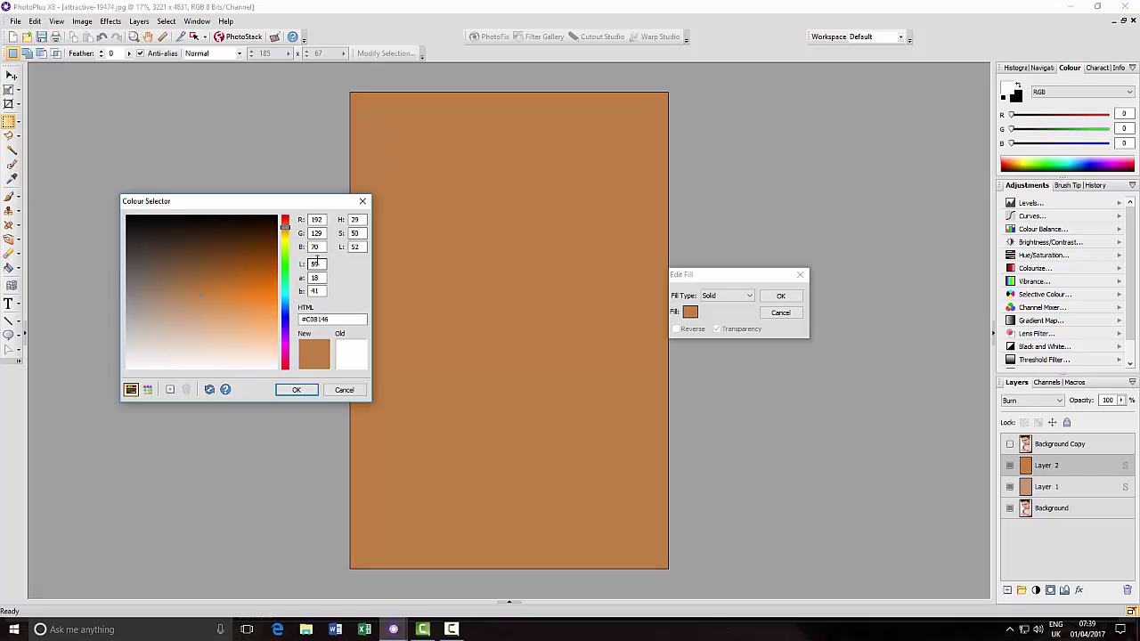
- Set the fill colour to R 157, G 133, B 103 and apply the solid fill
left_click(322, 219)
double_click(323, 219)
type("157")
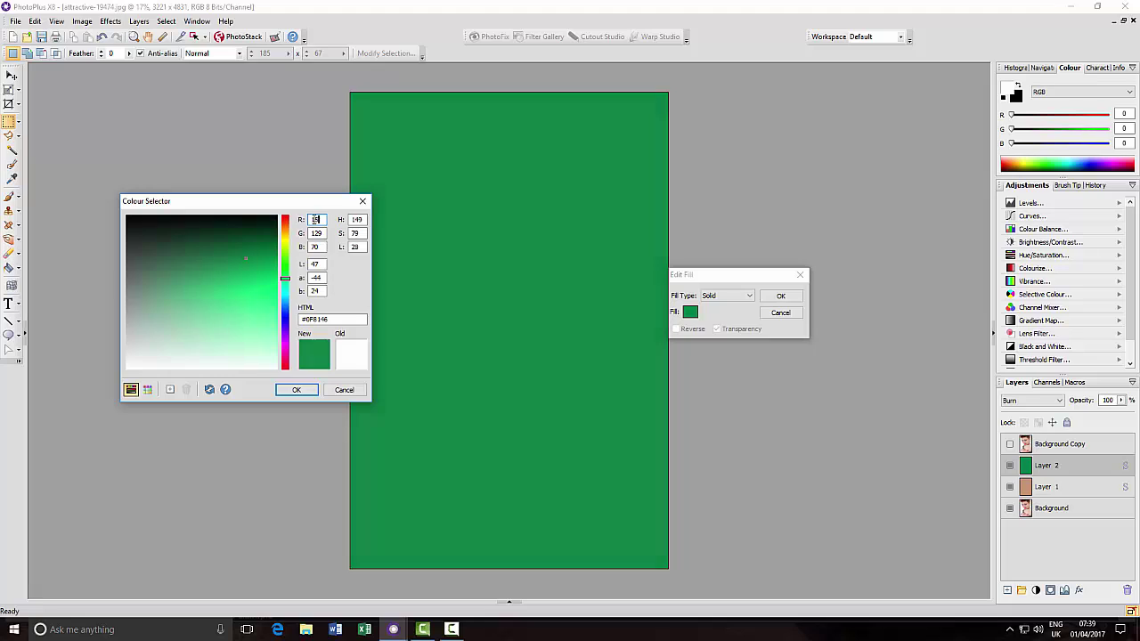
double_click(314, 233)
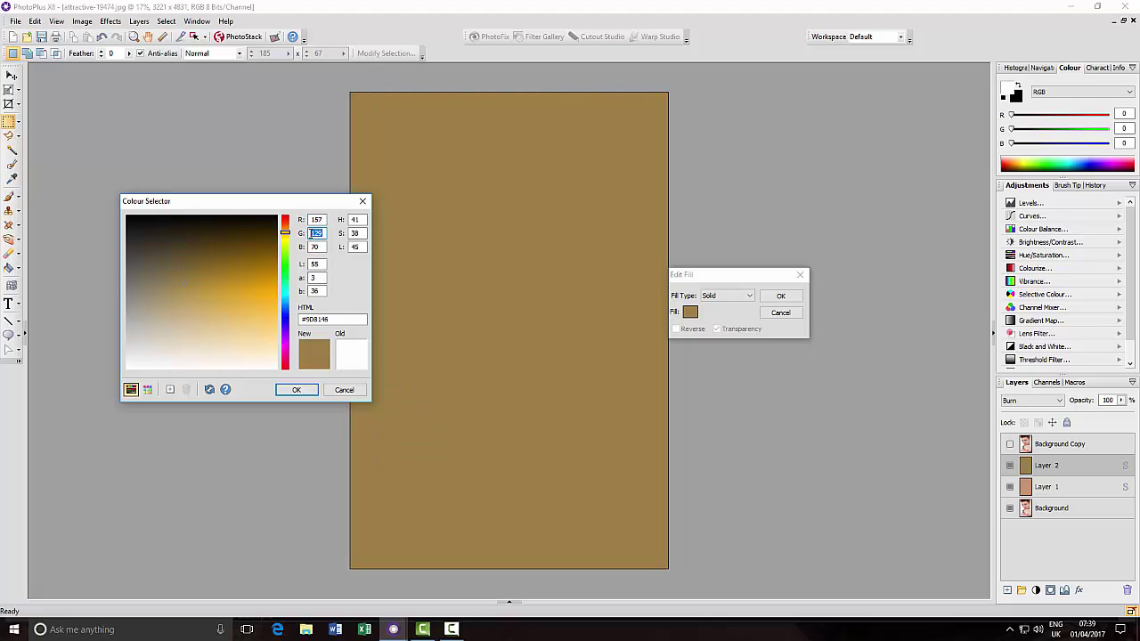
type("133")
double_click(319, 248)
type("10")
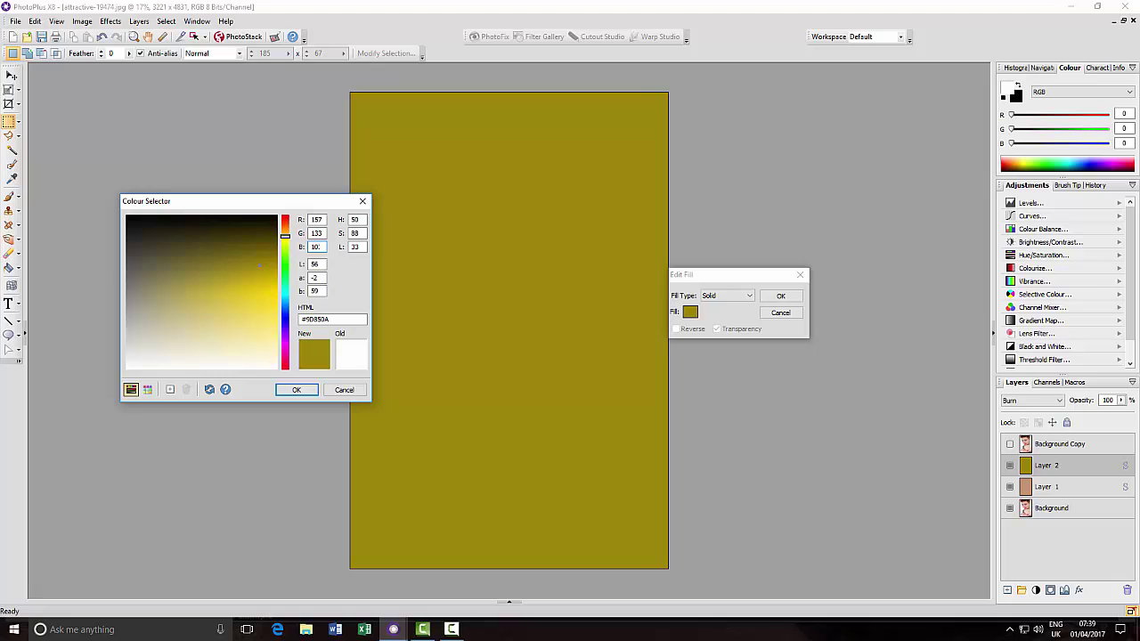
type("3")
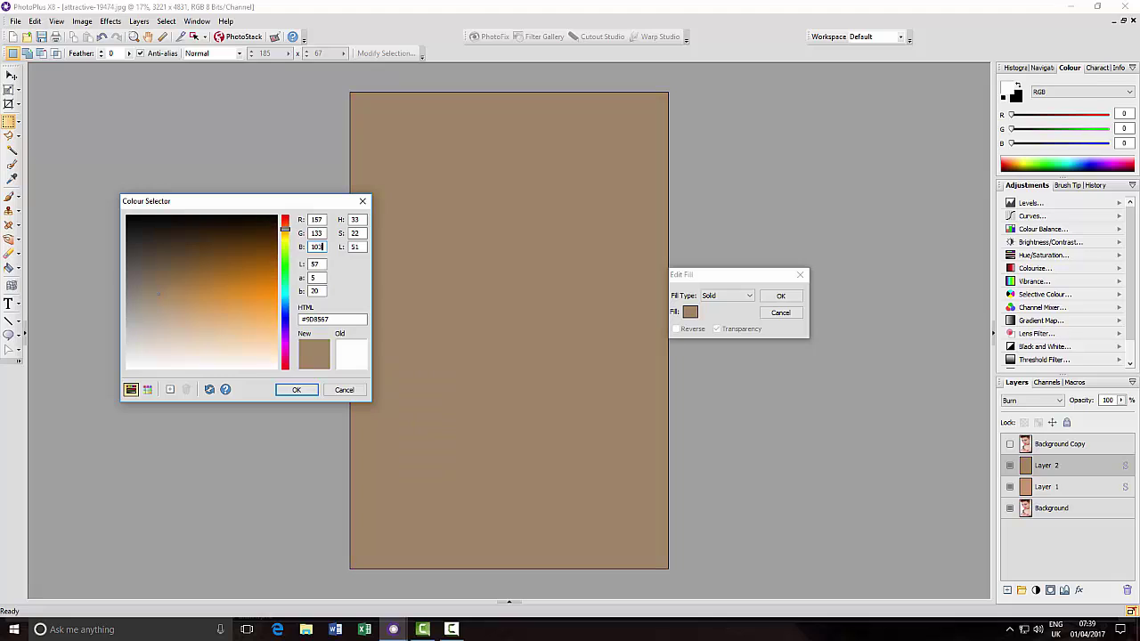
left_click(307, 394)
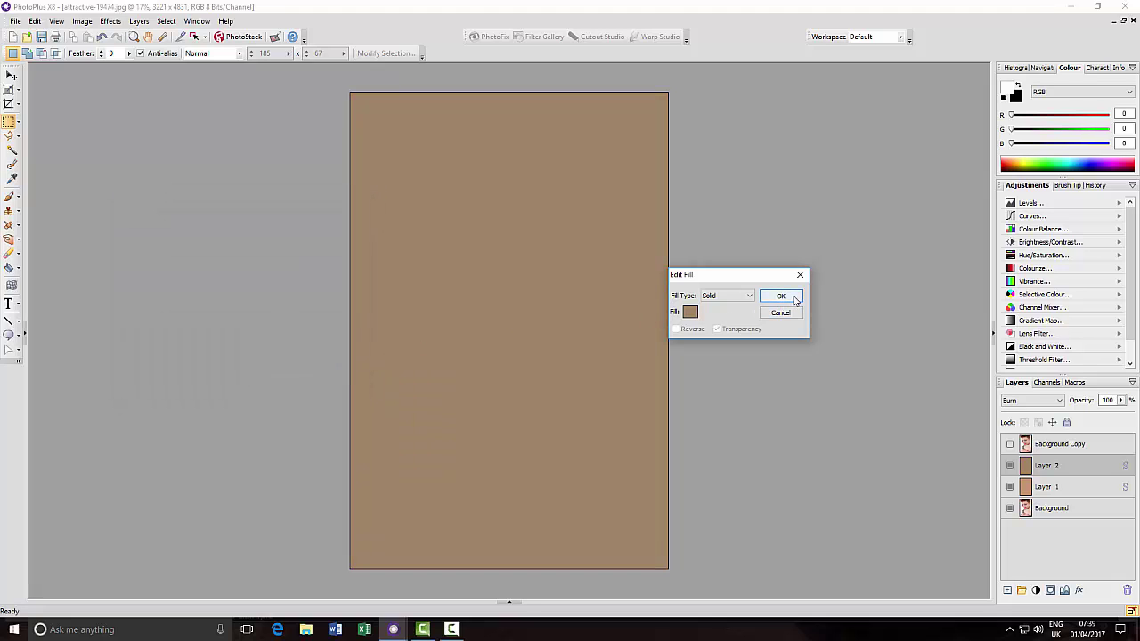
left_click(795, 299)
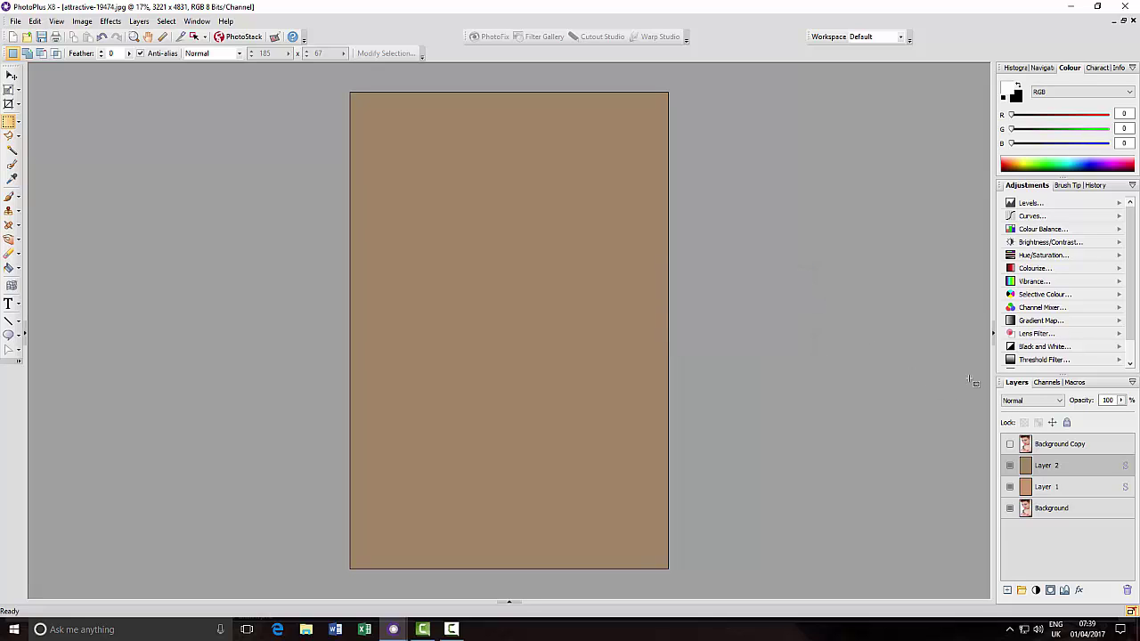
- Set the new brown fill layer's blend mode to Multiply and open its layer properties clear of the portrait
left_click(1060, 403)
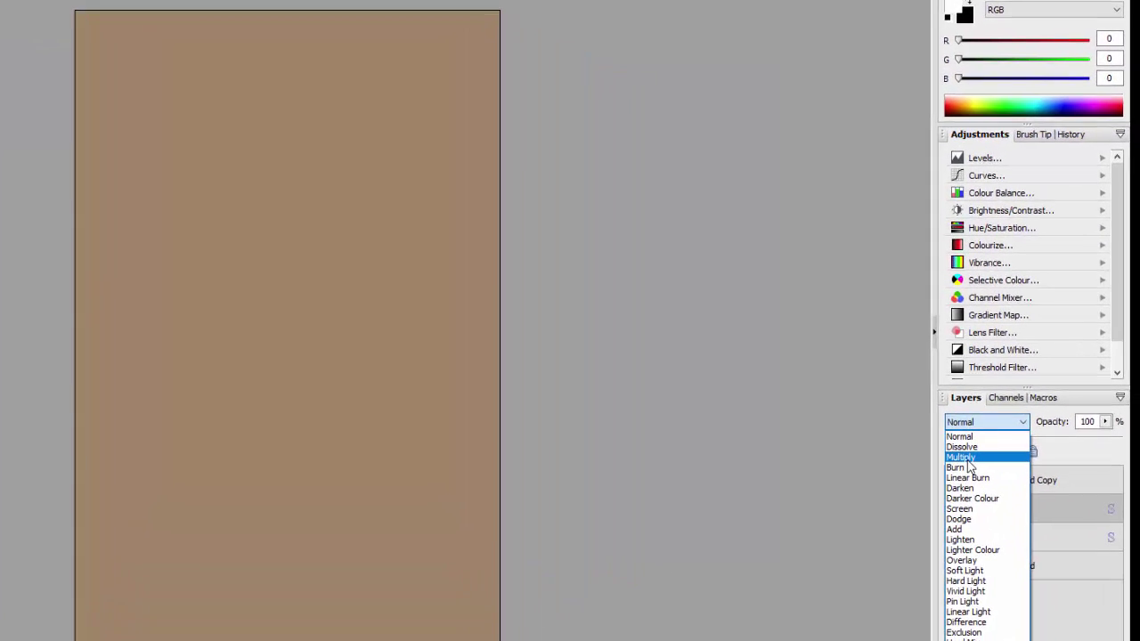
left_click(964, 460)
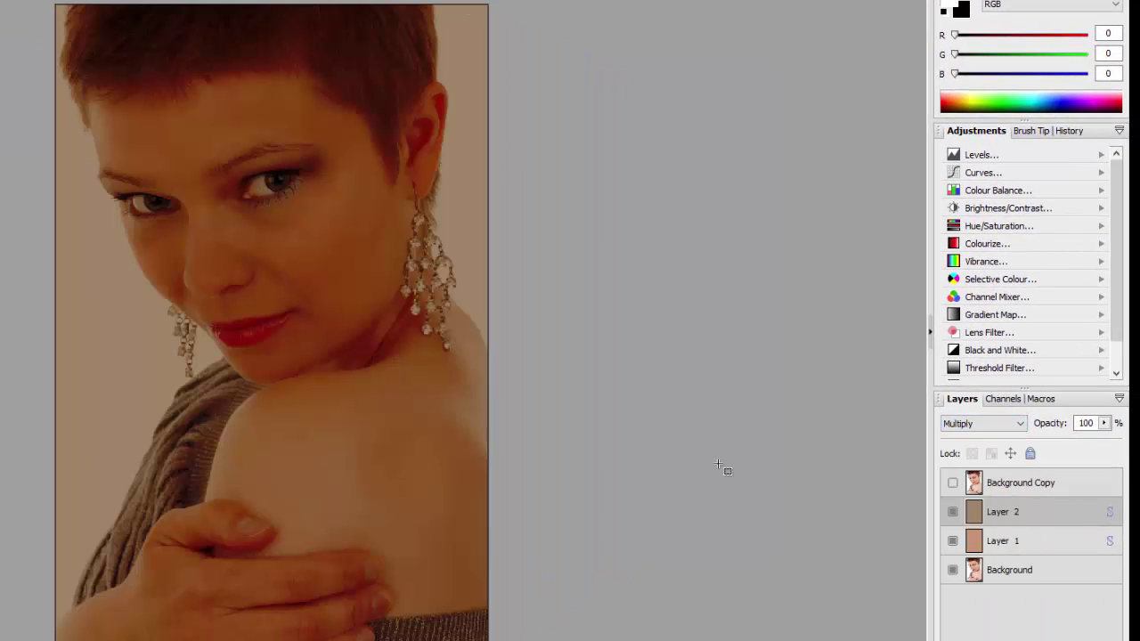
right_click(979, 509)
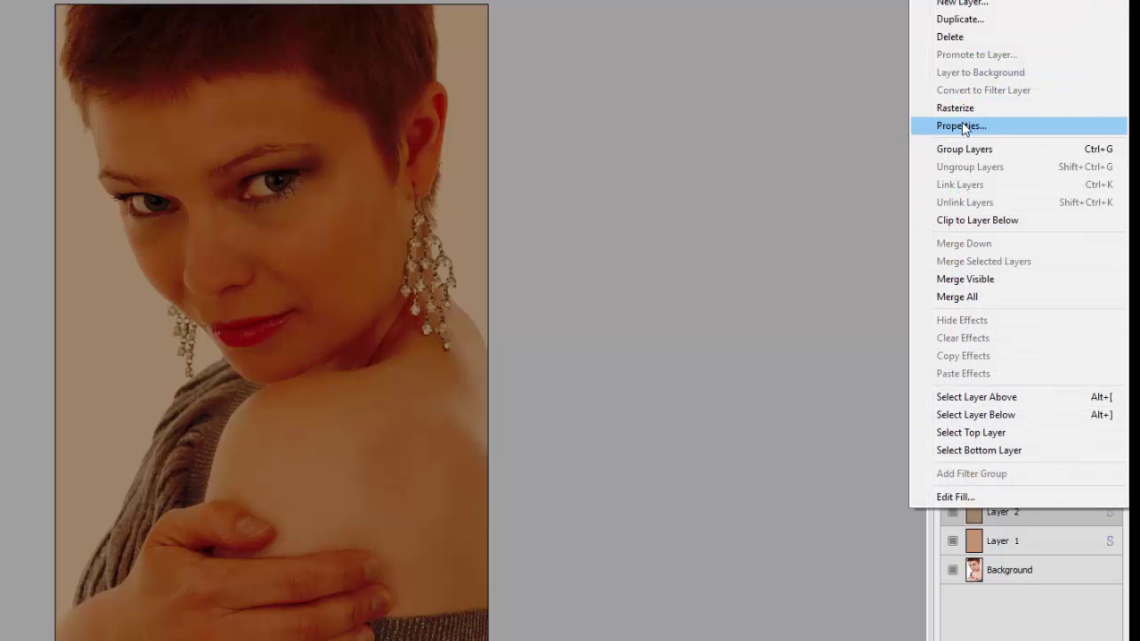
left_click(962, 126)
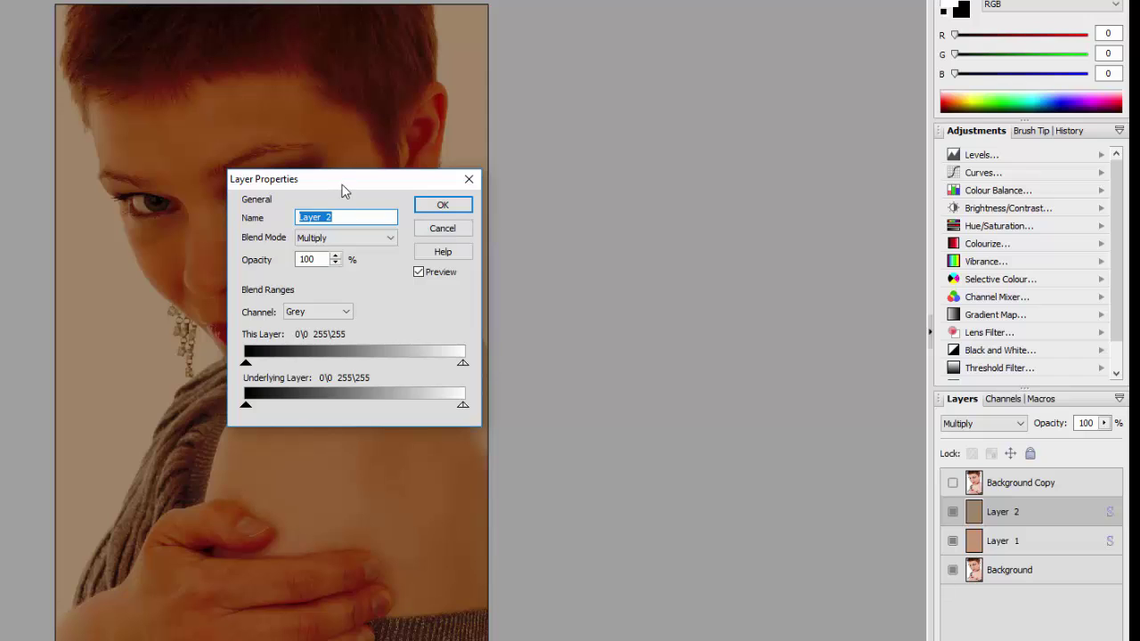
left_click_drag(345, 190, 611, 126)
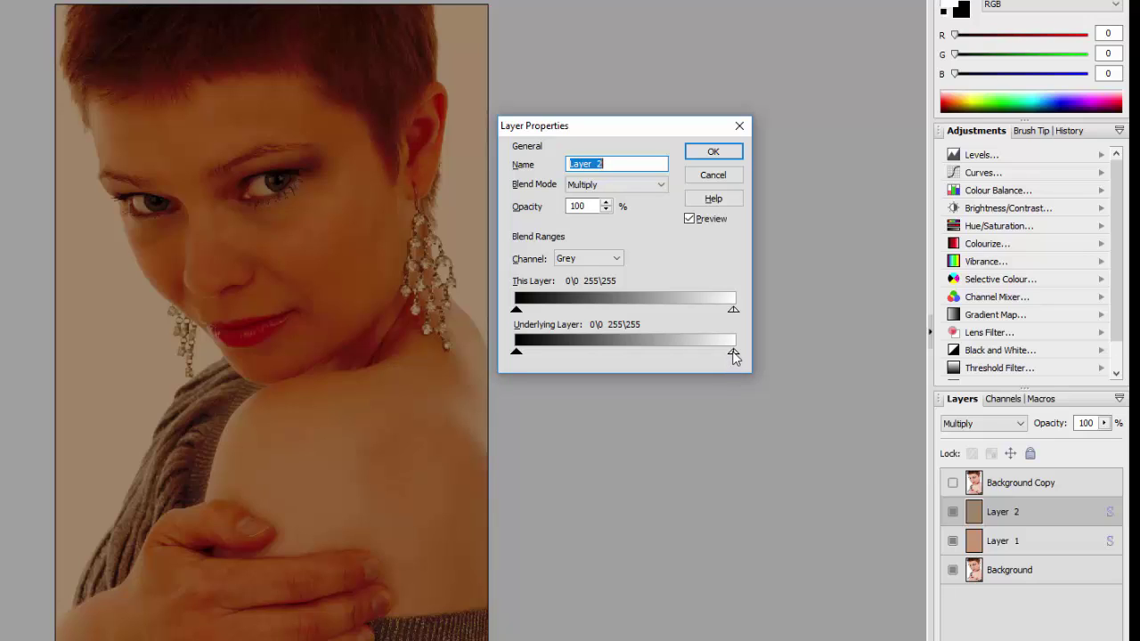
- Split the highlight blend limits to 252\255 for the underlying layer and 37\255 for this layer, and apply the properties
left_click_drag(733, 354, 712, 362)
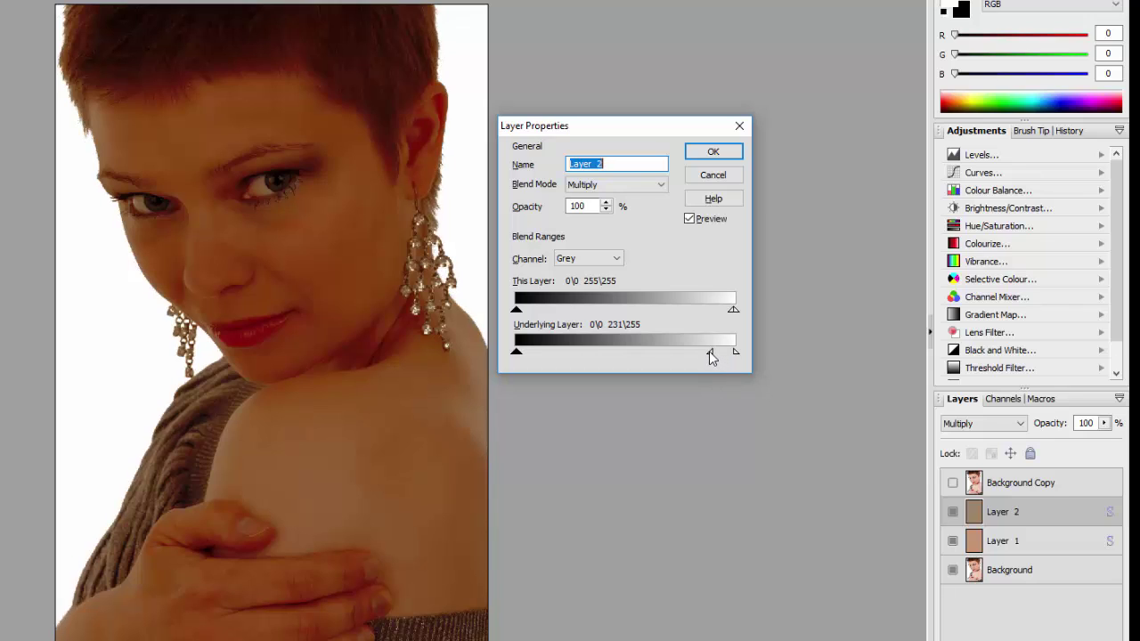
left_click_drag(710, 354, 738, 359)
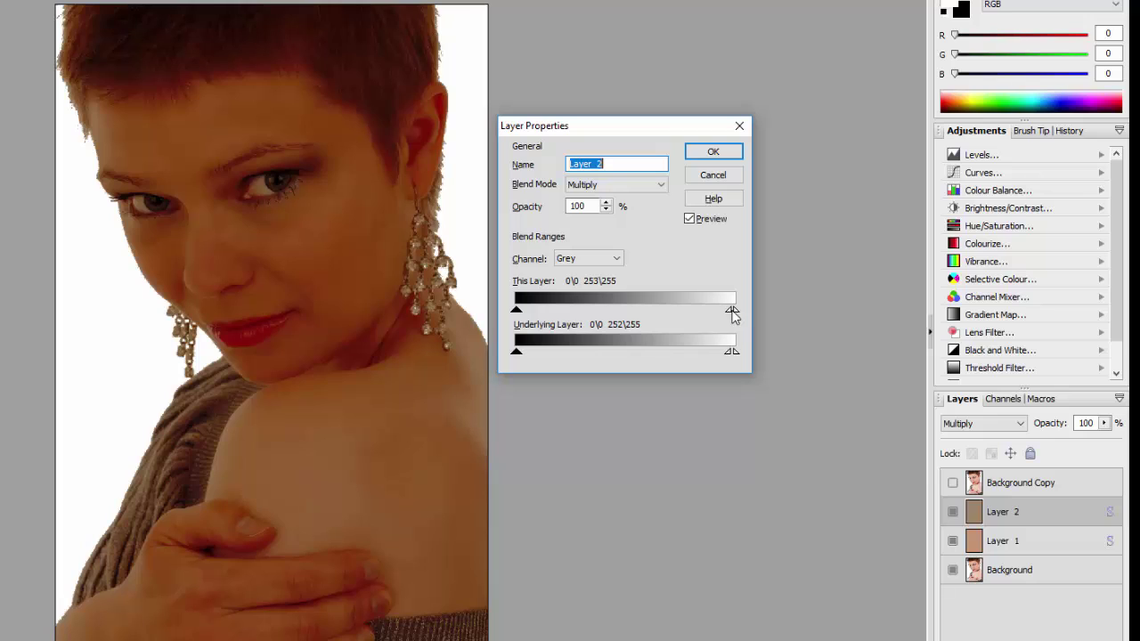
left_click_drag(730, 310, 566, 316)
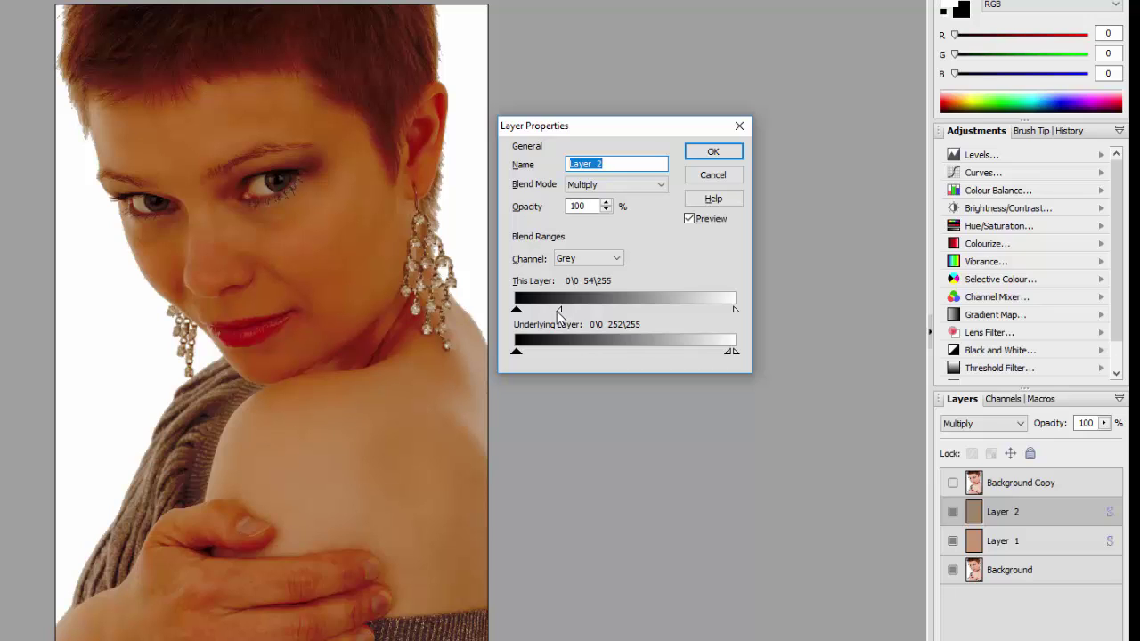
left_click_drag(558, 313, 548, 313)
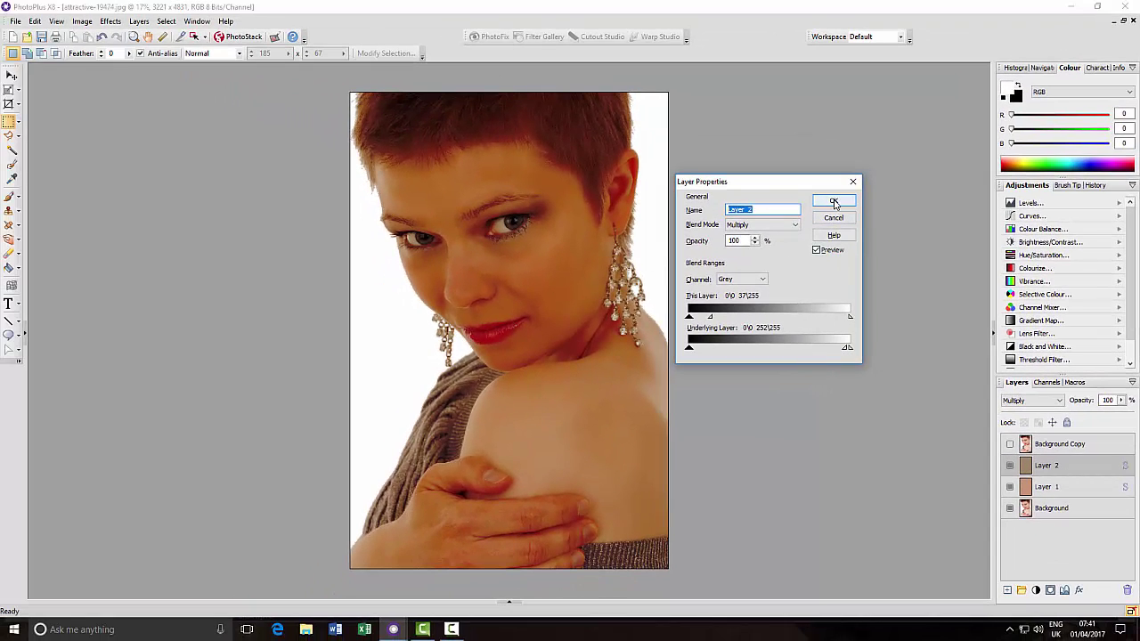
left_click(833, 203)
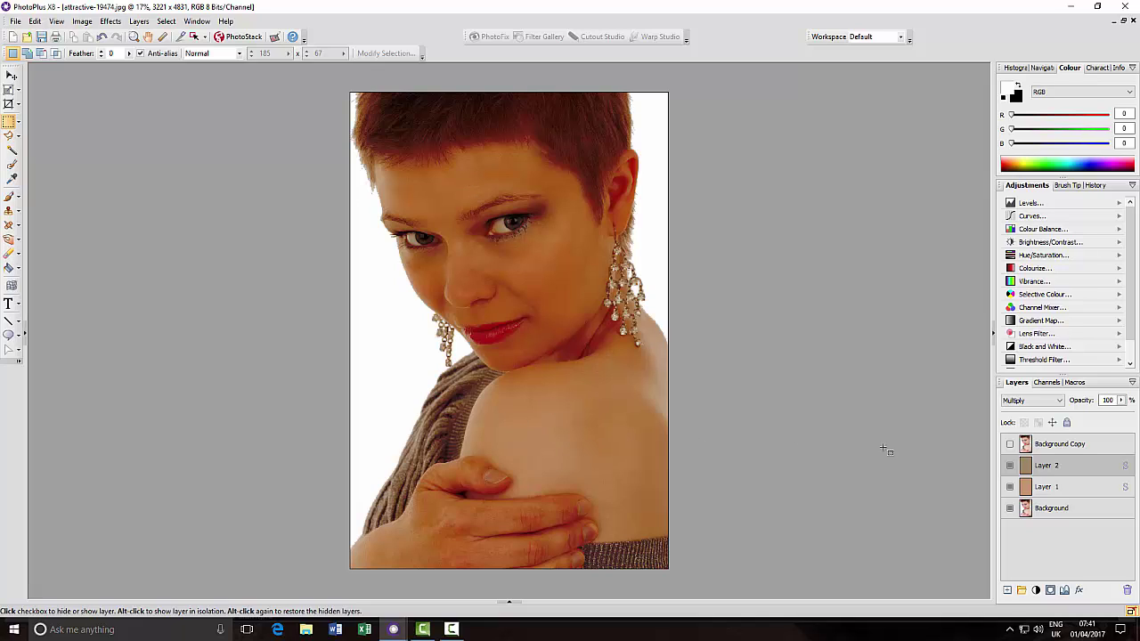
- Add a Selective Colour adjustment layer above the fill layers and roughly set the reds to cyan 48, magenta -18 and yellow -13
left_click(1037, 592)
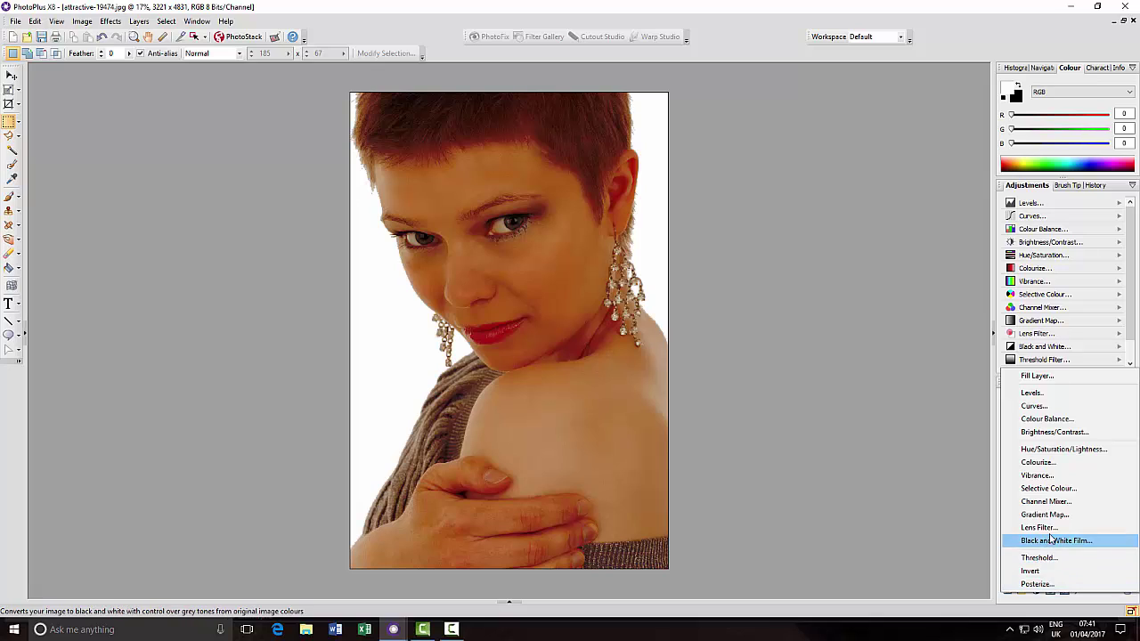
left_click(1055, 489)
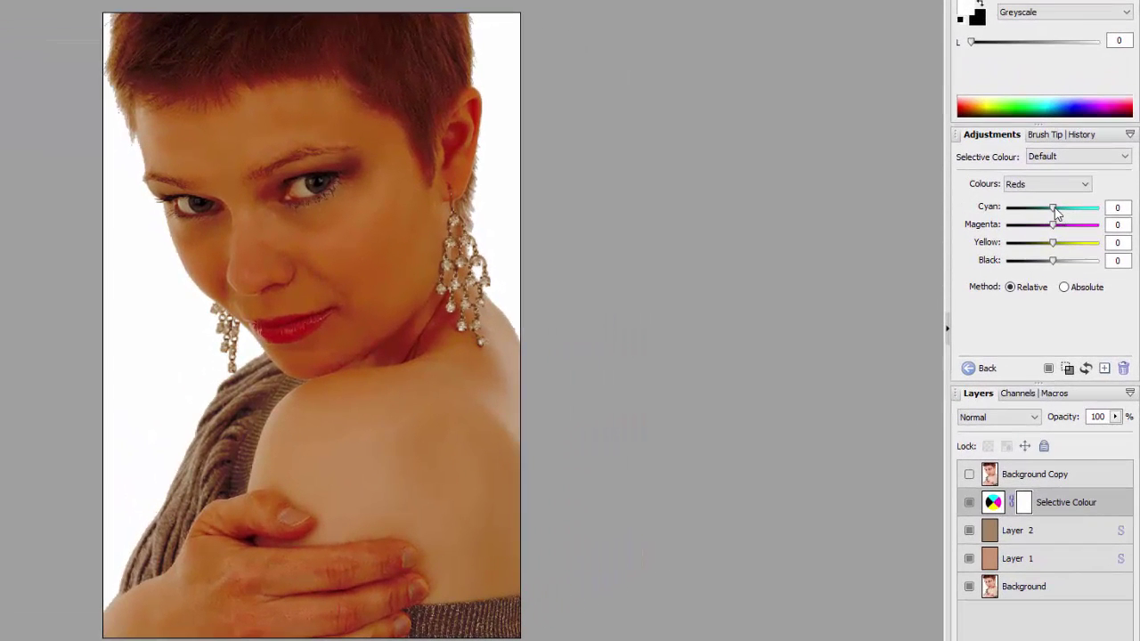
left_click_drag(1058, 221, 1049, 251)
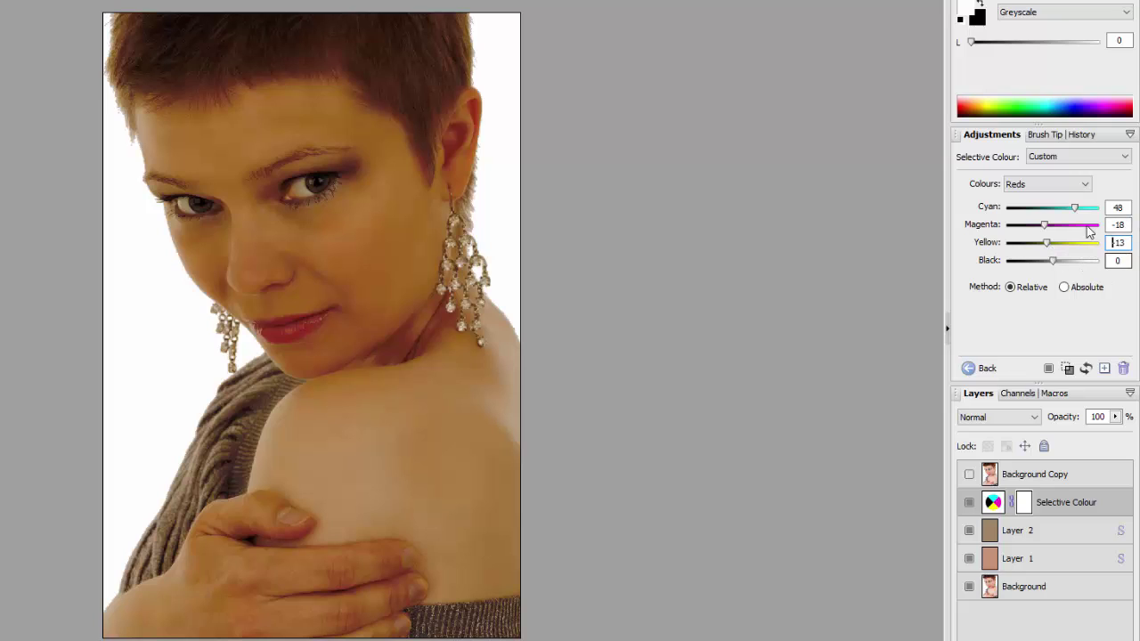
- Set the reds in the Selective Colour adjustment to cyan 46, magenta -5 and yellow -23
left_click(1114, 208)
double_click(1111, 208)
type("46")
left_click(1123, 226)
double_click(1123, 225)
type("-5")
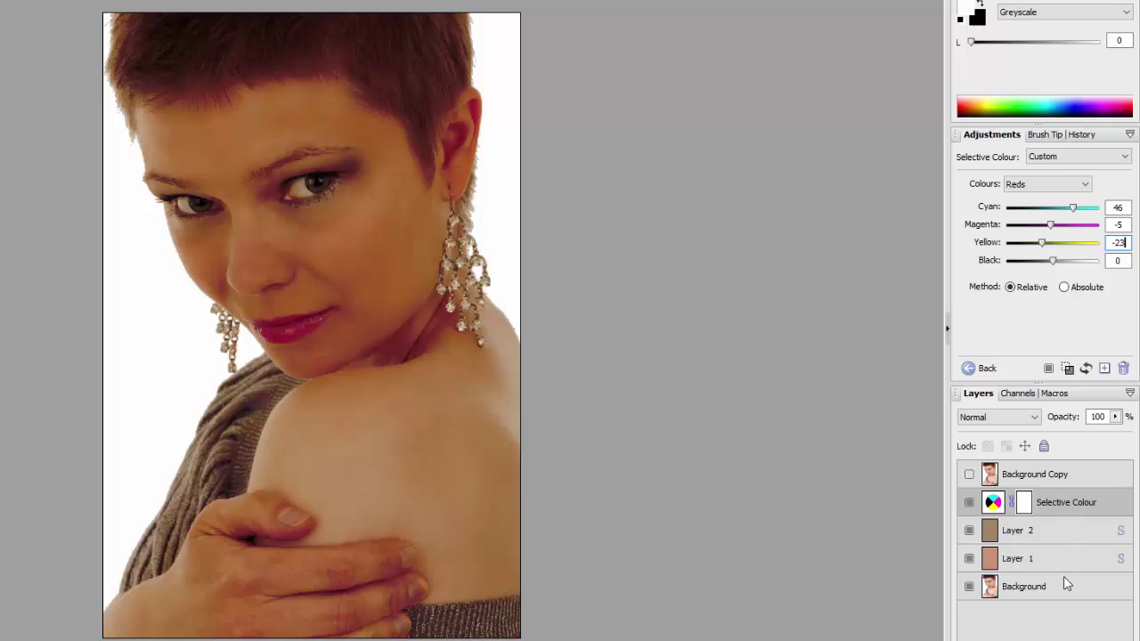
- Lower the opacity of the Multiply fill layer to 89%
left_click(1061, 533)
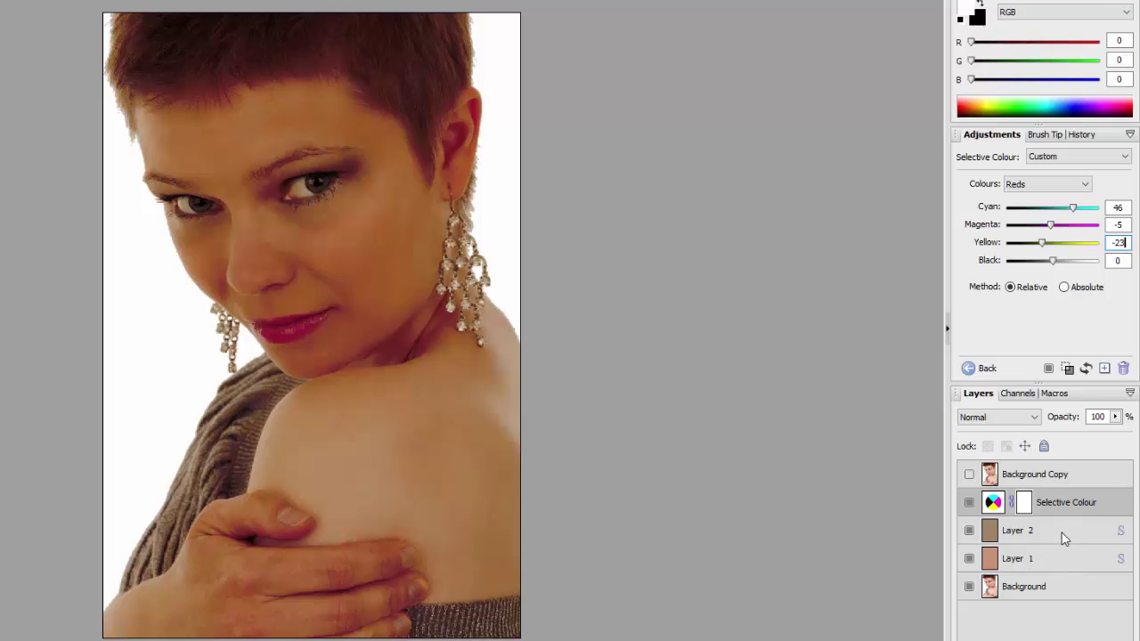
left_click(1116, 417)
left_click_drag(1108, 436, 1102, 438)
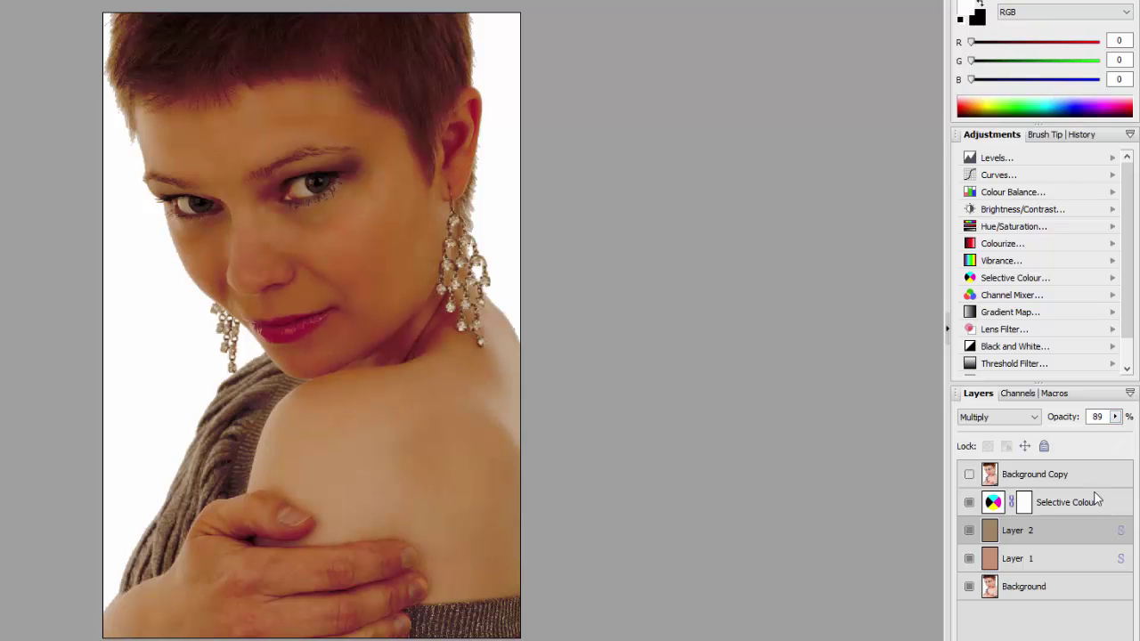
- Lower the opacity of the Burn fill layer to 88% and reselect the Multiply fill layer
left_click(1055, 568)
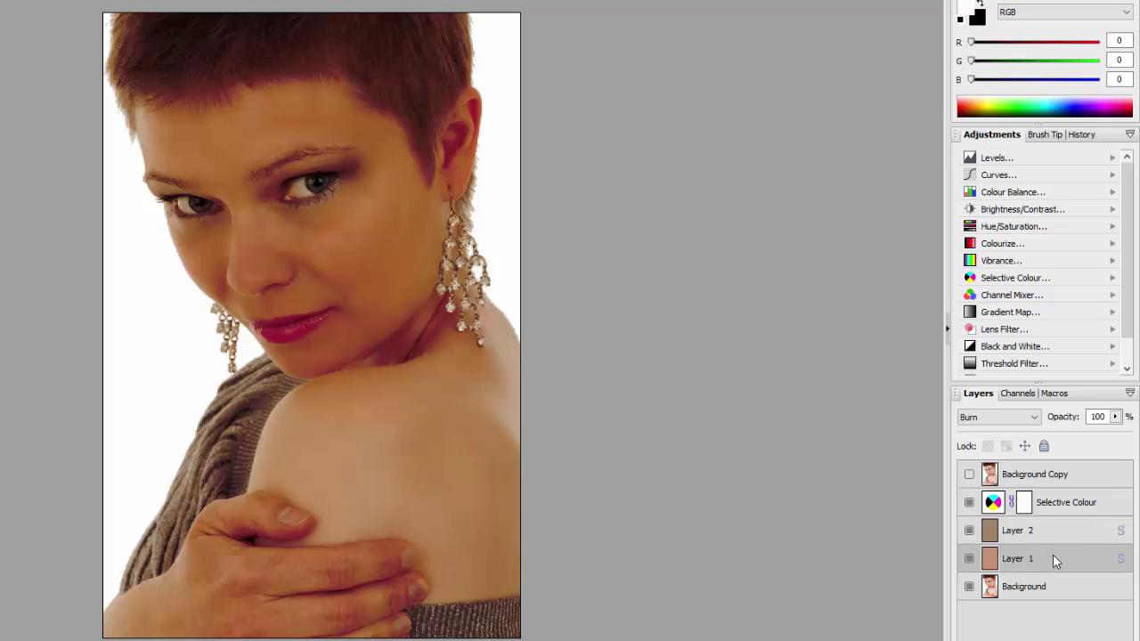
left_click(1115, 417)
left_click_drag(1111, 437, 1103, 436)
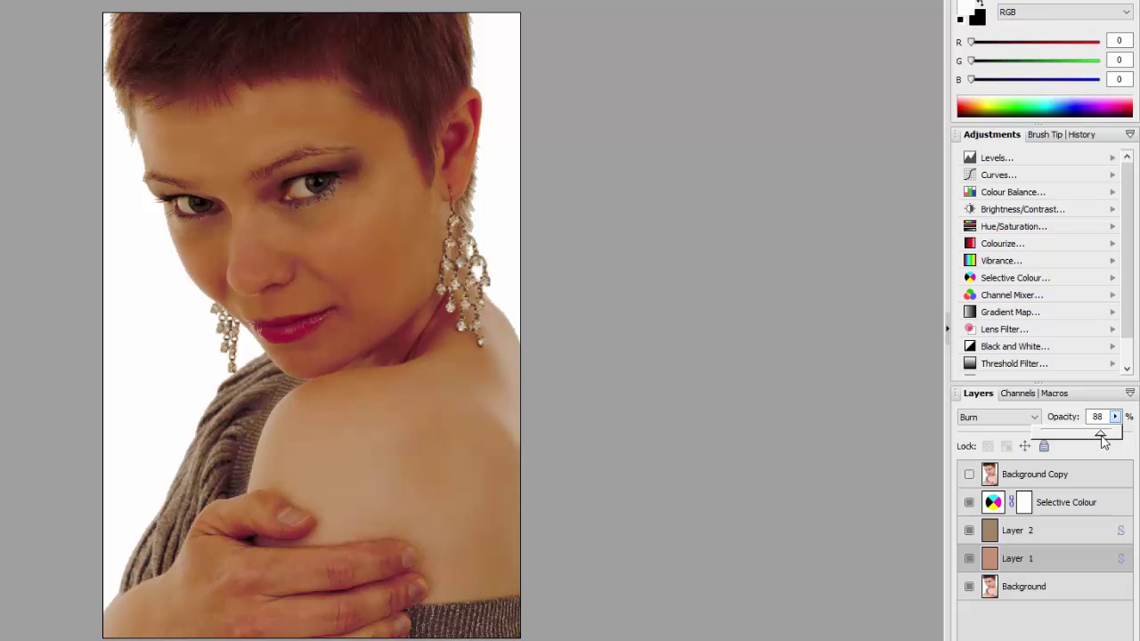
left_click_drag(1101, 437, 1102, 437)
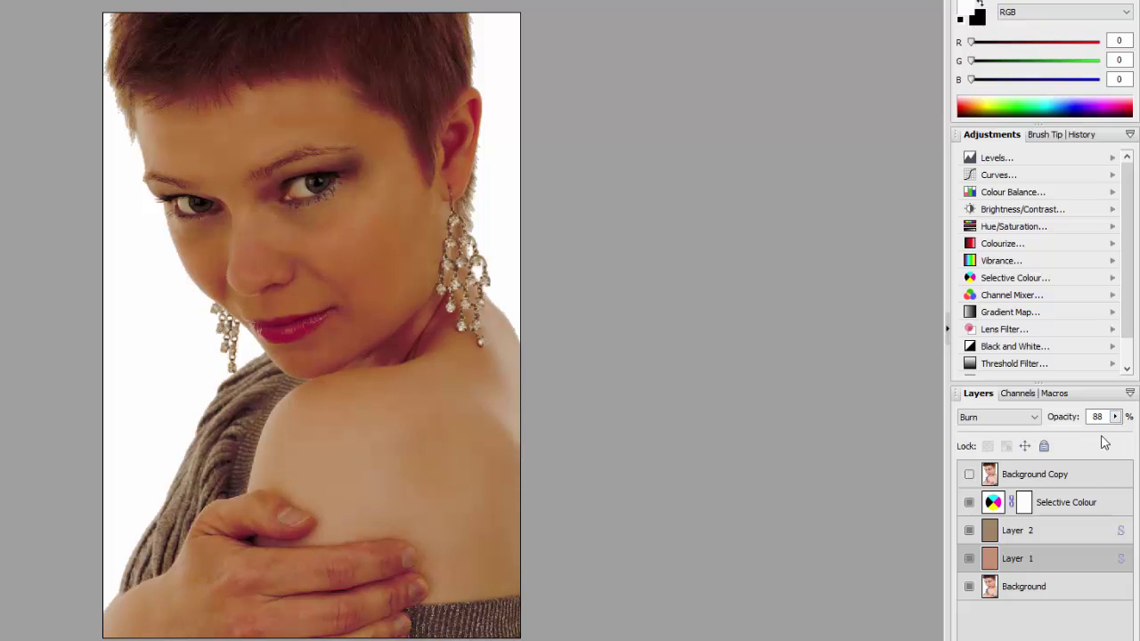
left_click(1073, 534)
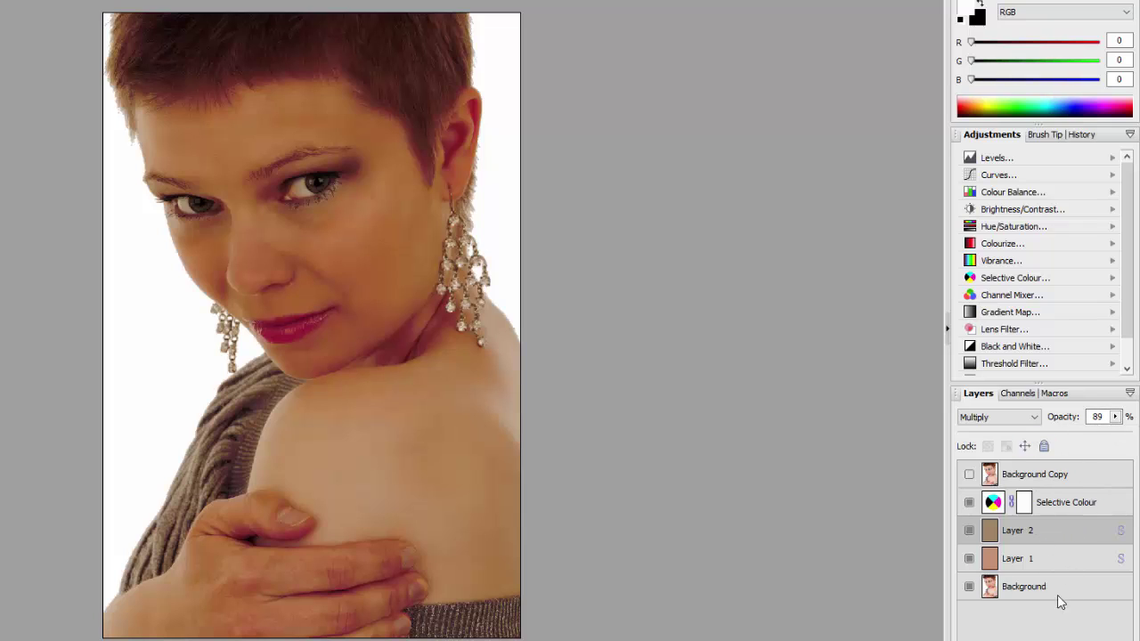
- Compare the tanned result with the original by repeatedly isolating the Background layer and restoring the layers above it
left_click(1079, 593)
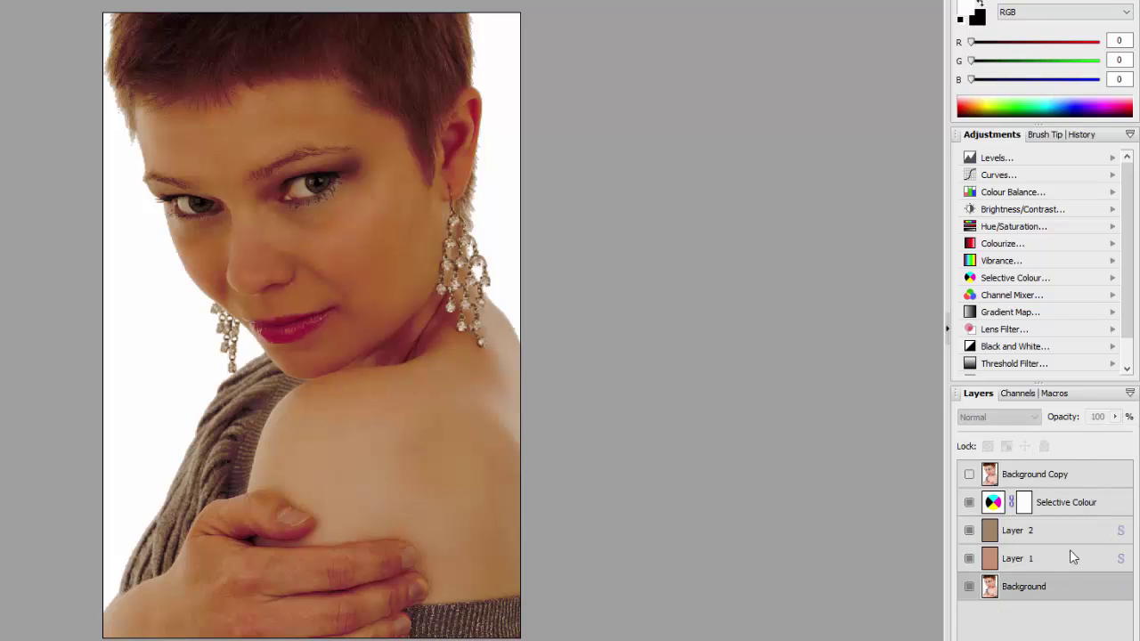
left_click(970, 587, "alt")
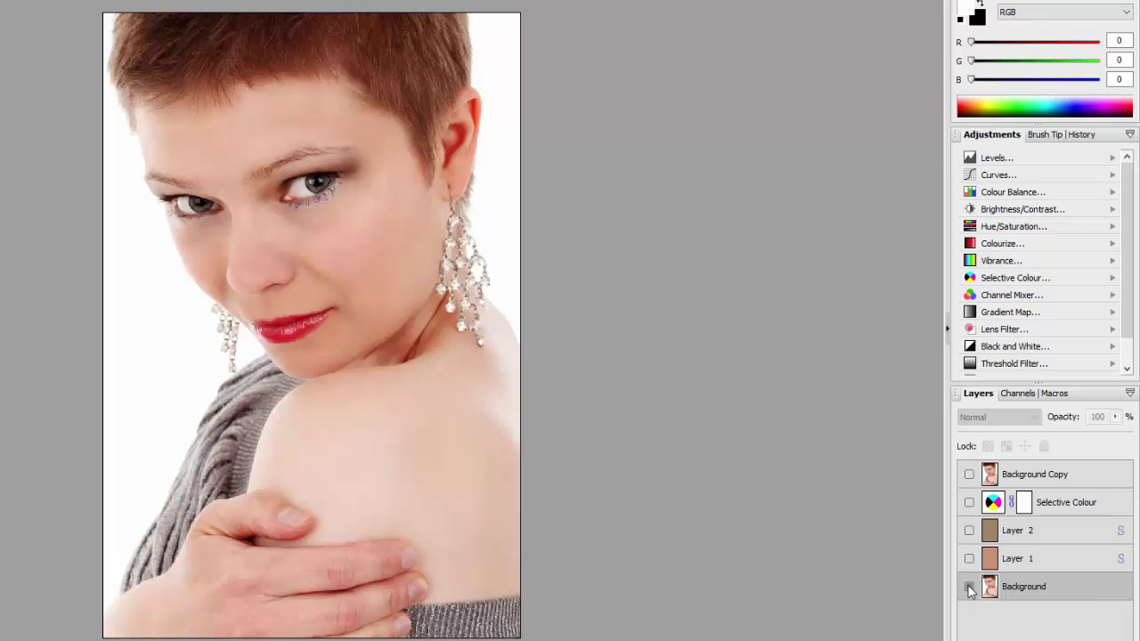
left_click(970, 587, "alt")
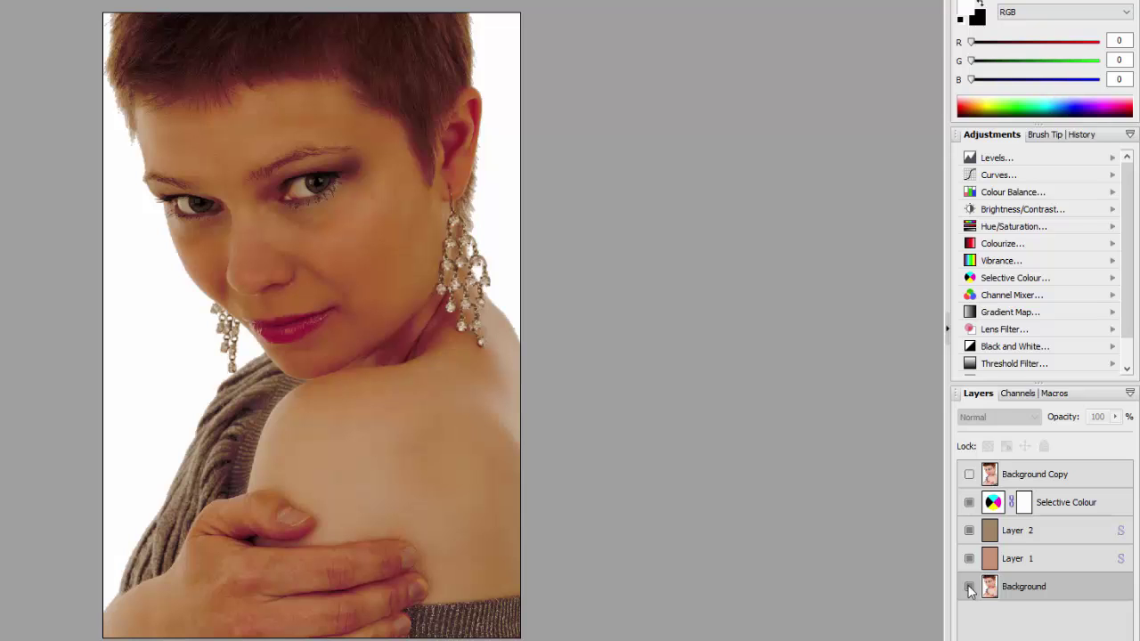
left_click(970, 587, "alt")
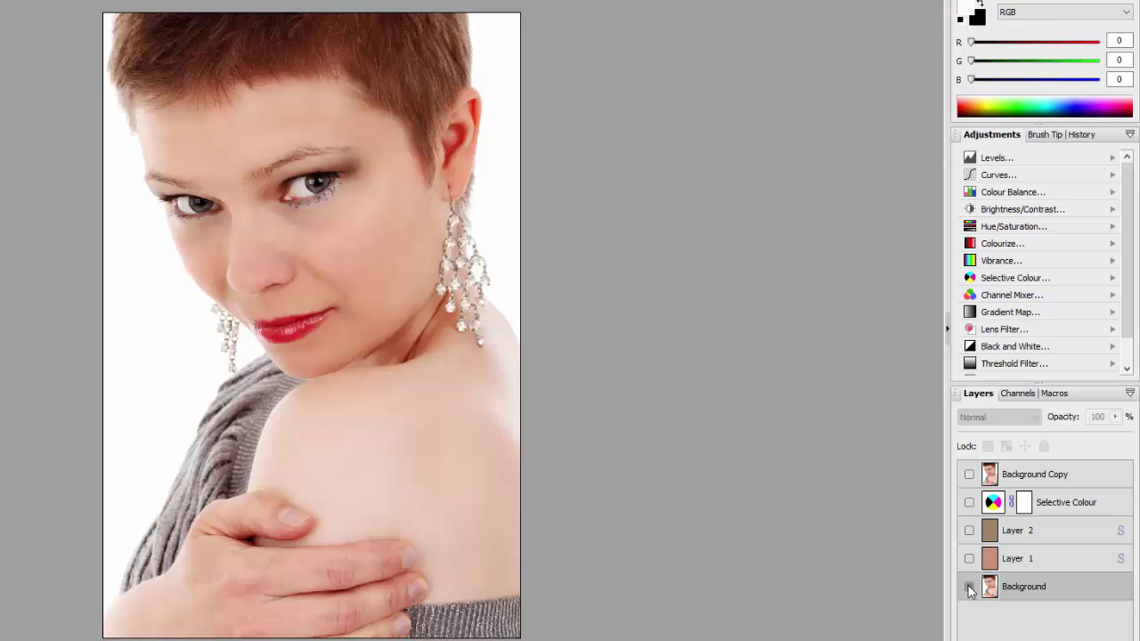
left_click(970, 587, "alt")
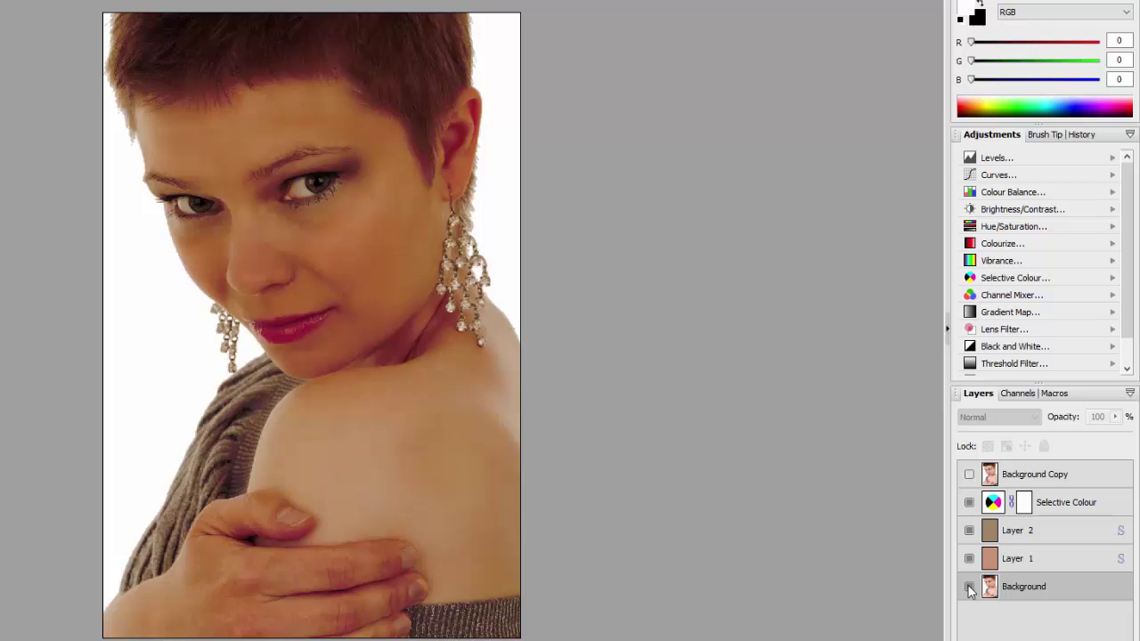
- Show and select the Background Copy layer, and brush a quick selection over both the upper and lower lips
left_click(1086, 478)
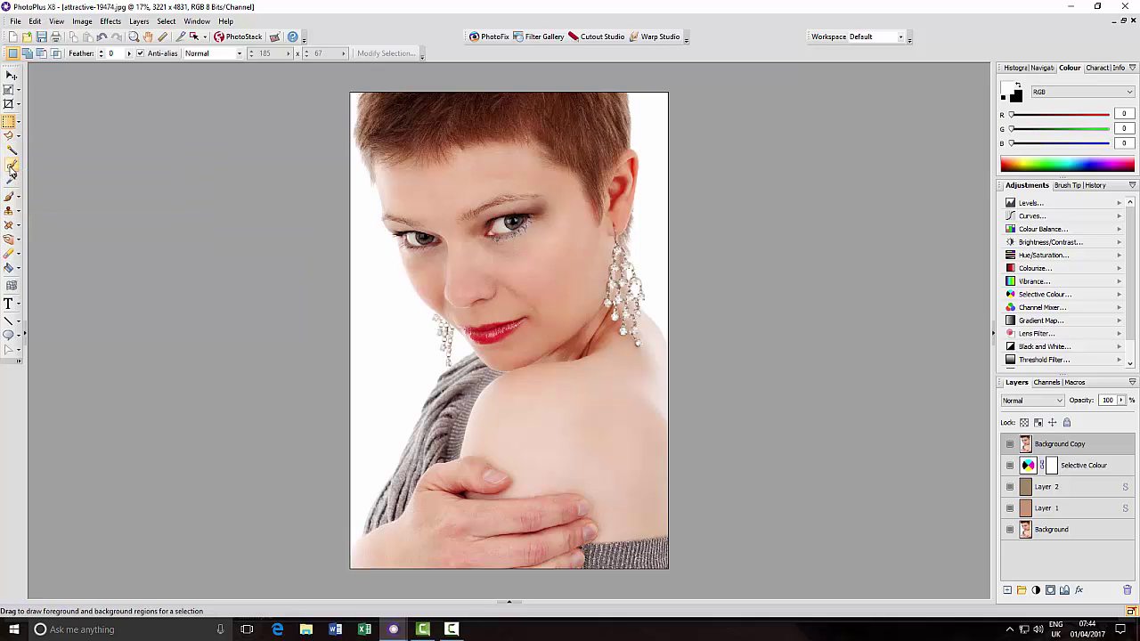
left_click(10, 166)
scroll(564, 410, "up", 5)
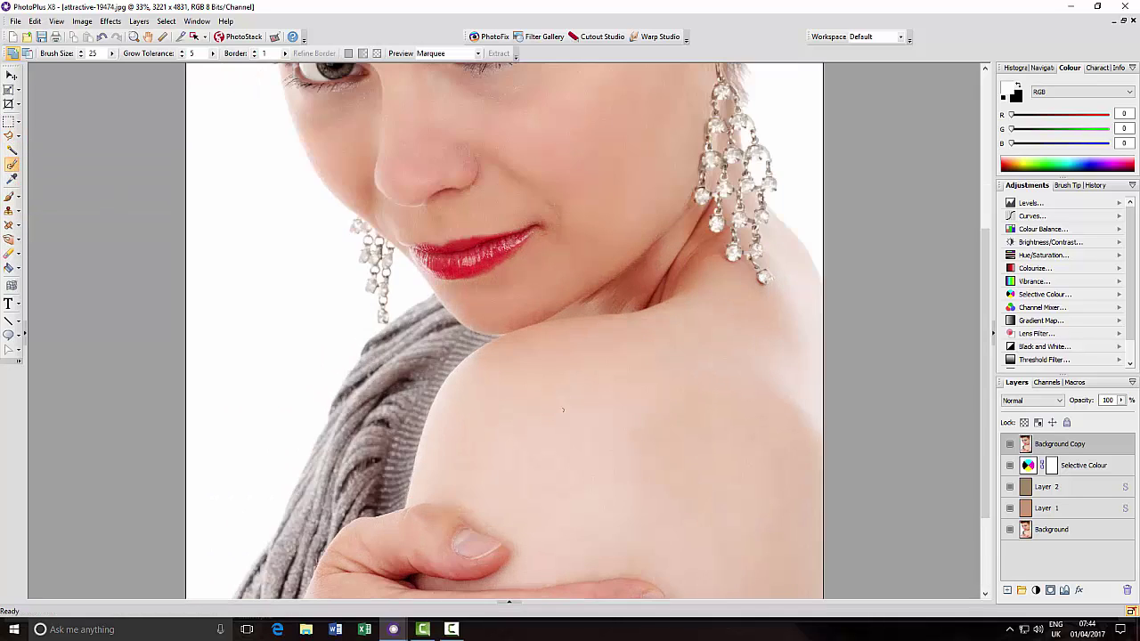
left_click_drag(985, 390, 986, 322)
scroll(314, 410, "up", 1)
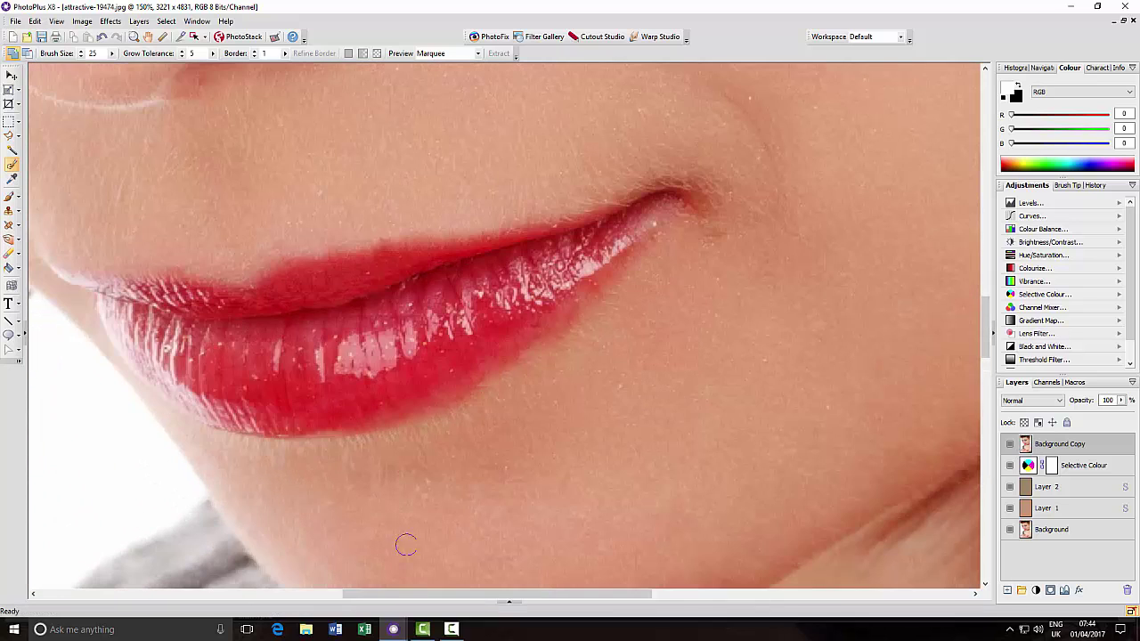
left_click_drag(459, 596, 458, 596)
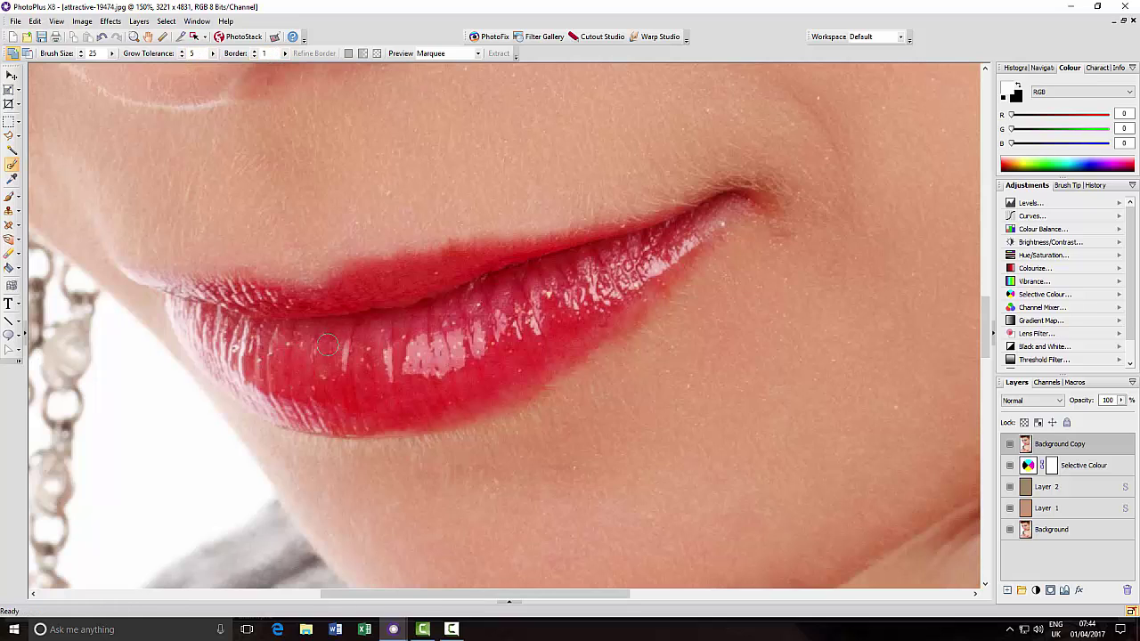
mouse_move(317, 344)
left_mouse_down()
mouse_move(500, 316)
mouse_move(588, 281)
mouse_move(539, 275)
mouse_move(361, 304)
mouse_move(394, 366)
mouse_move(254, 361)
mouse_move(182, 308)
mouse_move(228, 356)
mouse_move(196, 334)
mouse_move(274, 303)
mouse_move(207, 303)
mouse_move(316, 307)
mouse_move(507, 261)
mouse_move(663, 245)
mouse_move(718, 210)
mouse_move(652, 265)
mouse_move(545, 326)
left_mouse_up()
left_click_drag(441, 354, 432, 360)
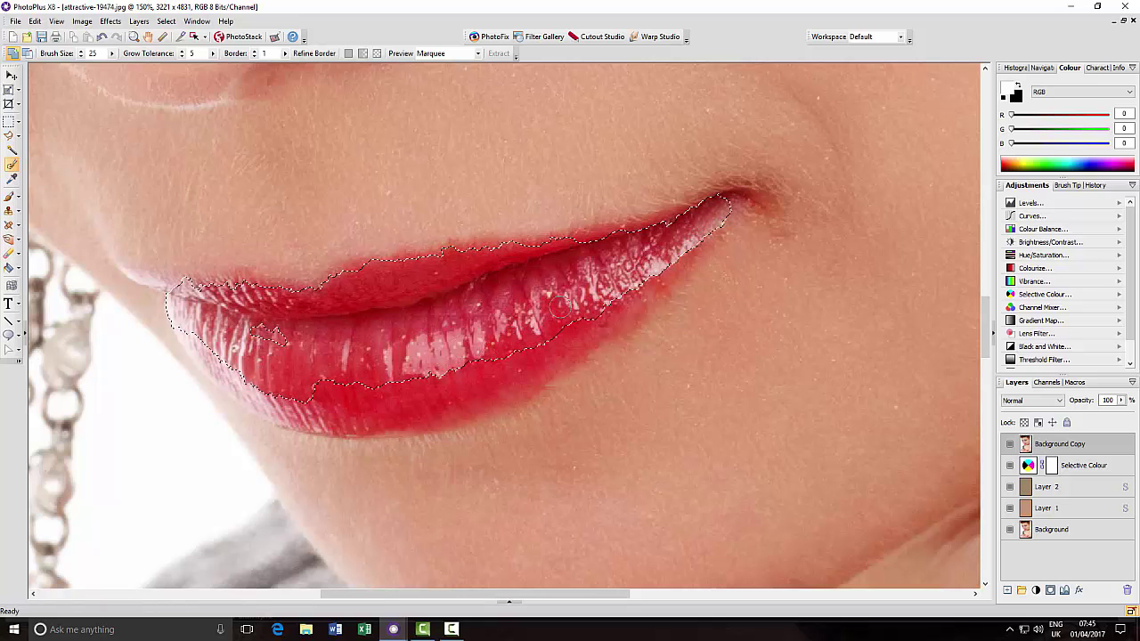
left_click_drag(579, 318, 317, 412)
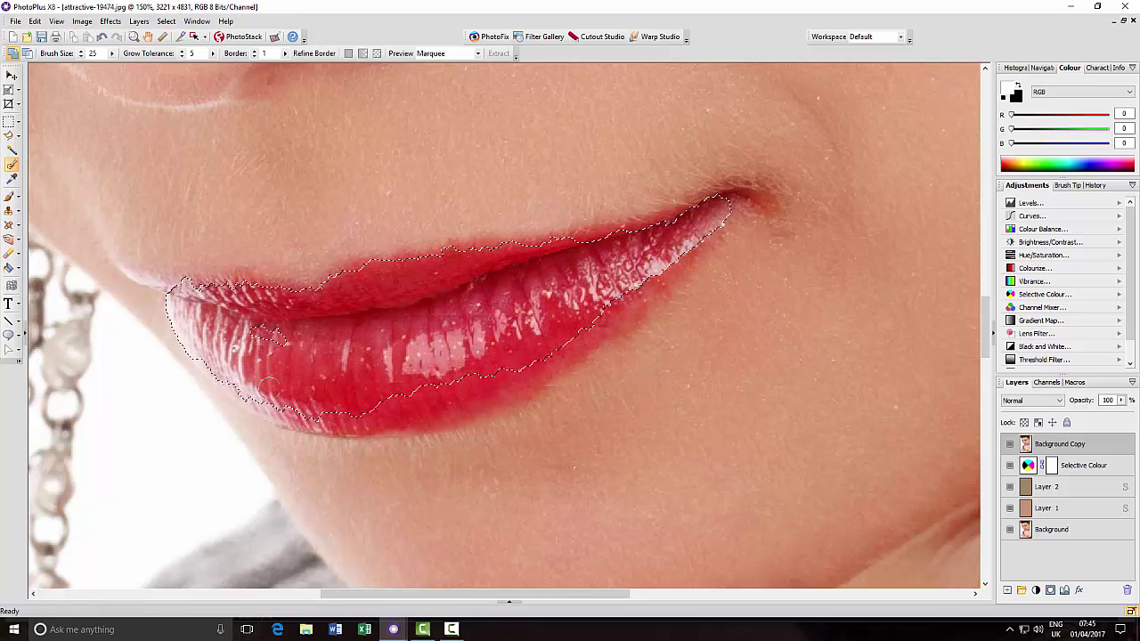
left_click_drag(296, 411, 498, 392)
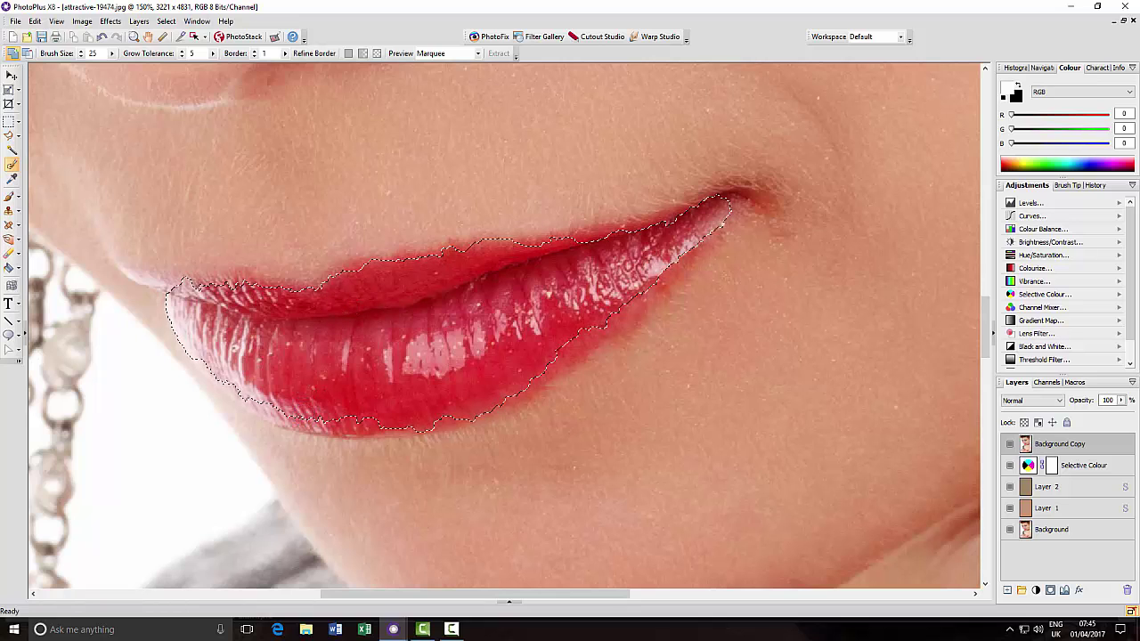
left_click_drag(329, 411, 342, 420)
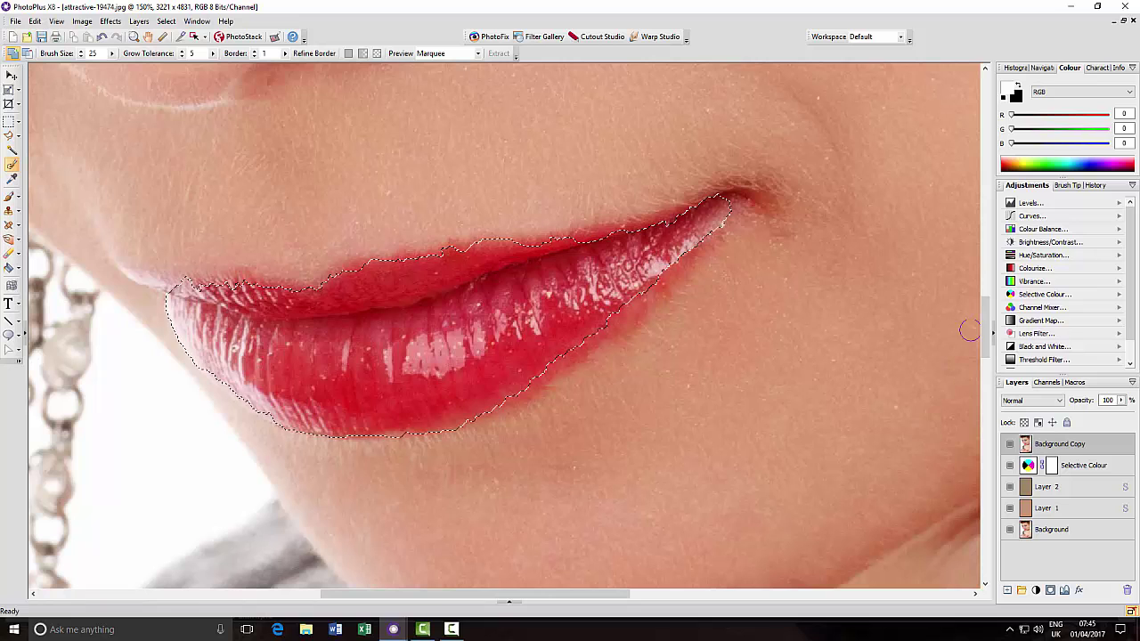
- Add the white and iris of the woman's left eye to the selection and subtract the excess along its upper lid
left_click_drag(986, 326, 984, 206)
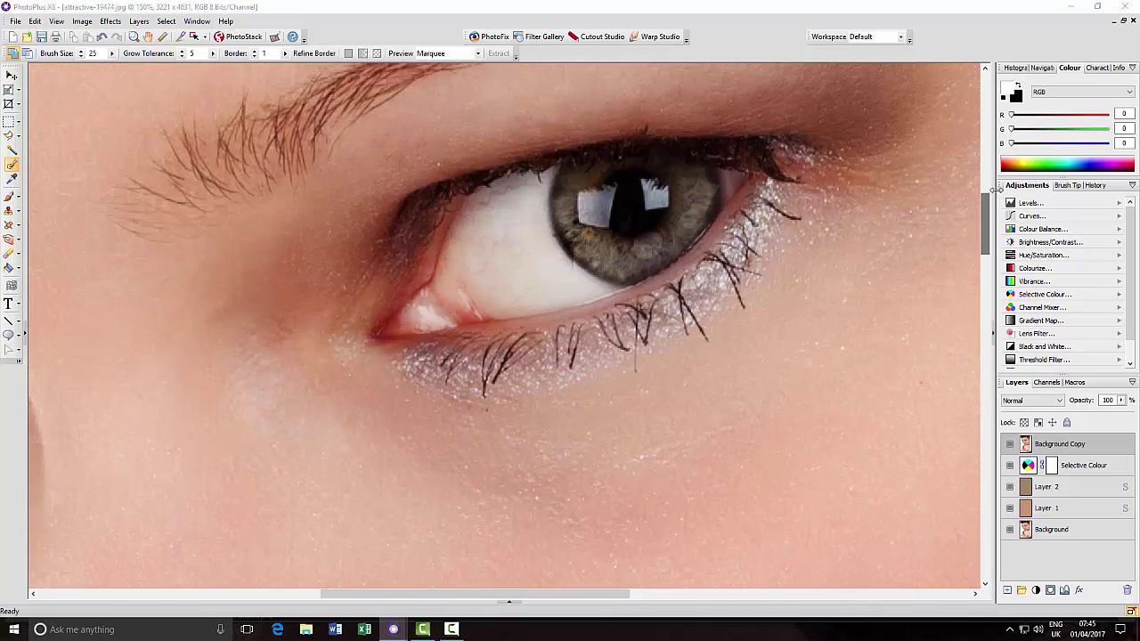
mouse_move(718, 181)
left_mouse_down()
mouse_move(643, 189)
mouse_move(508, 233)
mouse_move(458, 293)
mouse_move(465, 246)
mouse_move(539, 195)
mouse_move(496, 202)
mouse_move(467, 223)
mouse_move(481, 264)
mouse_move(574, 248)
left_mouse_up()
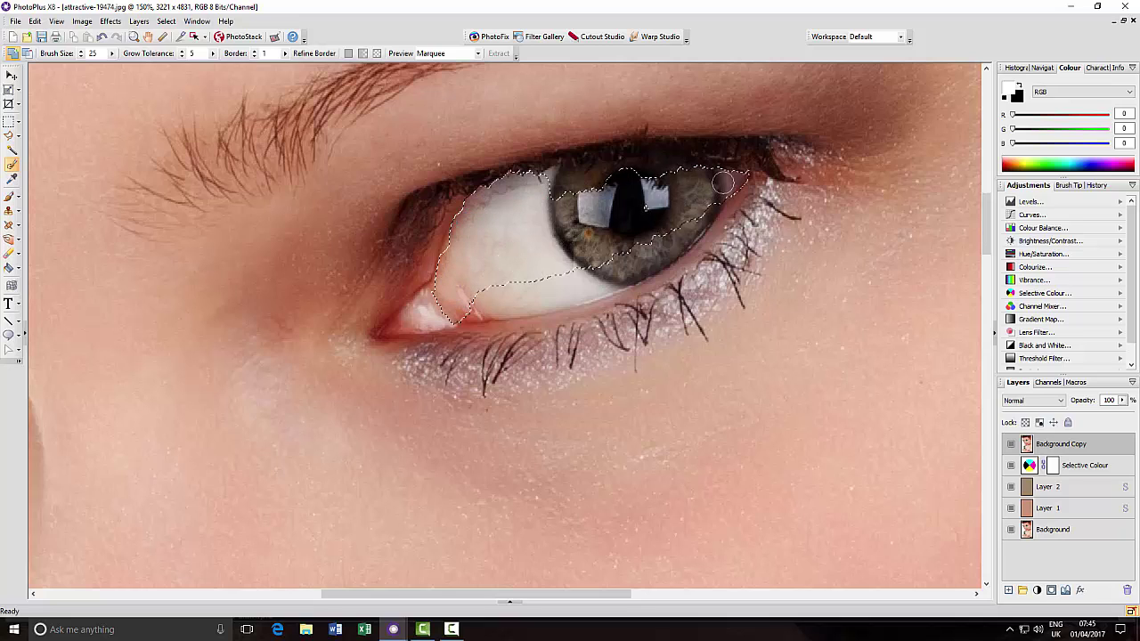
mouse_move(723, 182)
left_mouse_down()
mouse_move(616, 251)
mouse_move(475, 300)
mouse_move(539, 301)
mouse_move(425, 313)
left_mouse_up()
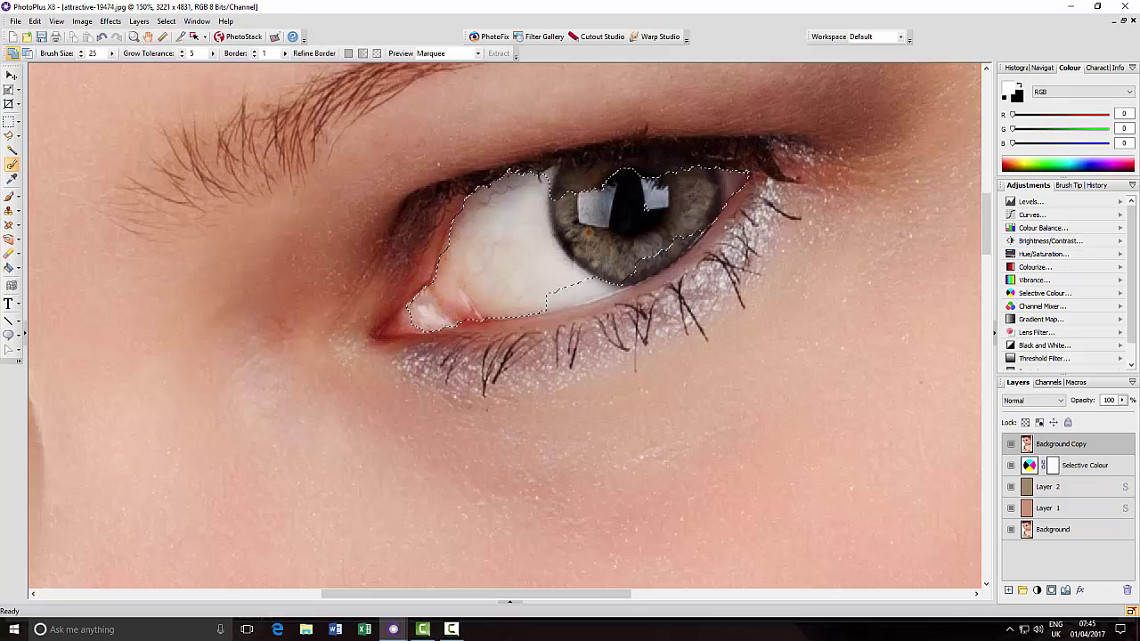
mouse_move(525, 302)
left_mouse_down()
mouse_move(405, 322)
mouse_move(557, 288)
left_mouse_up()
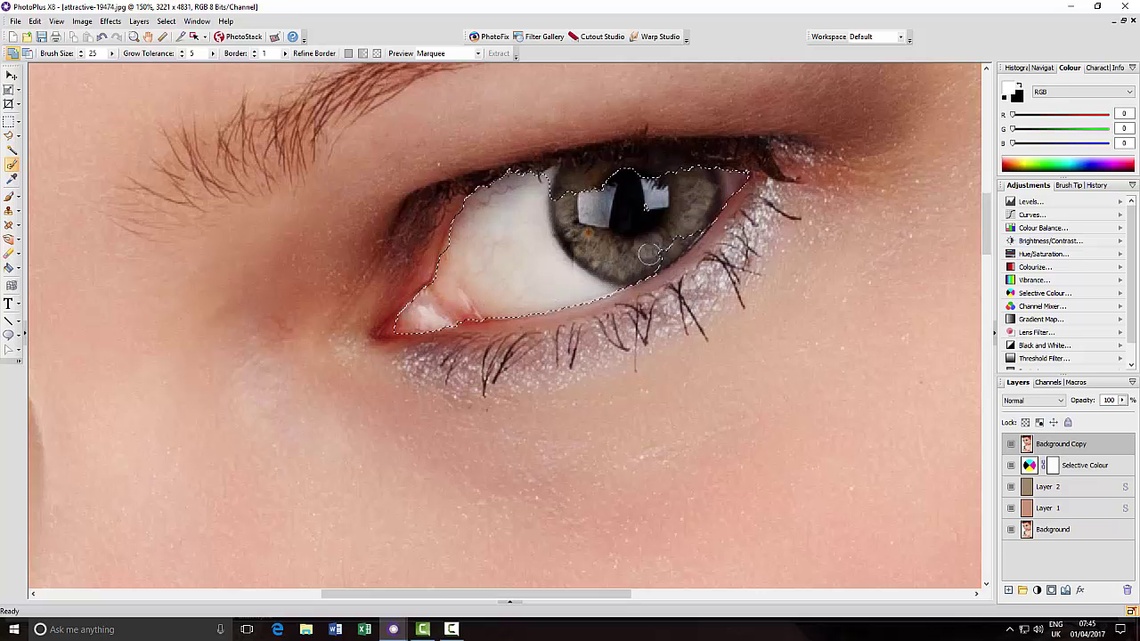
mouse_move(693, 217)
left_mouse_down()
mouse_move(697, 173)
mouse_move(670, 168)
left_mouse_up()
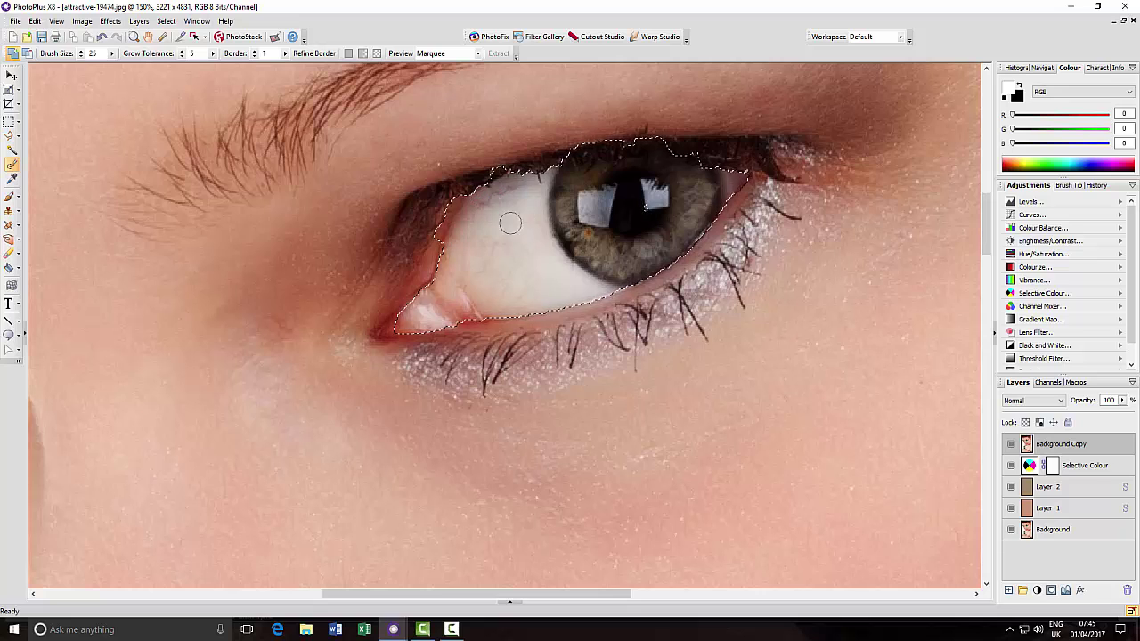
left_click(28, 54)
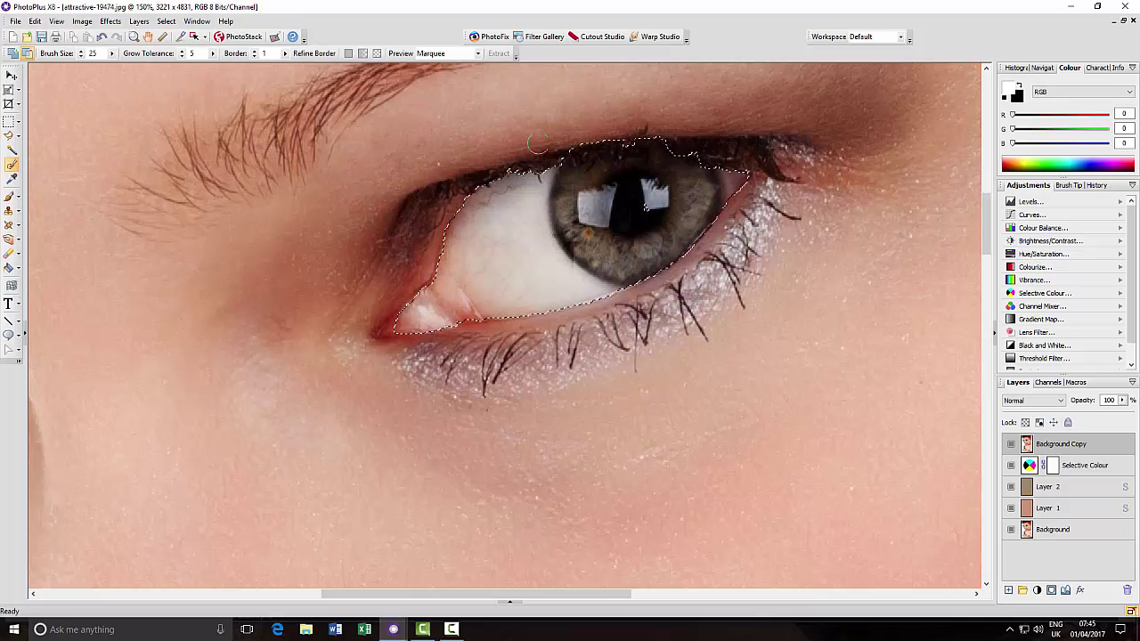
mouse_move(602, 133)
left_mouse_down()
mouse_move(567, 136)
mouse_move(700, 136)
left_mouse_up()
- Add the white and iris of the woman's right eye to the selection and subtract the excess along its lower lid
left_click_drag(546, 594, 358, 594)
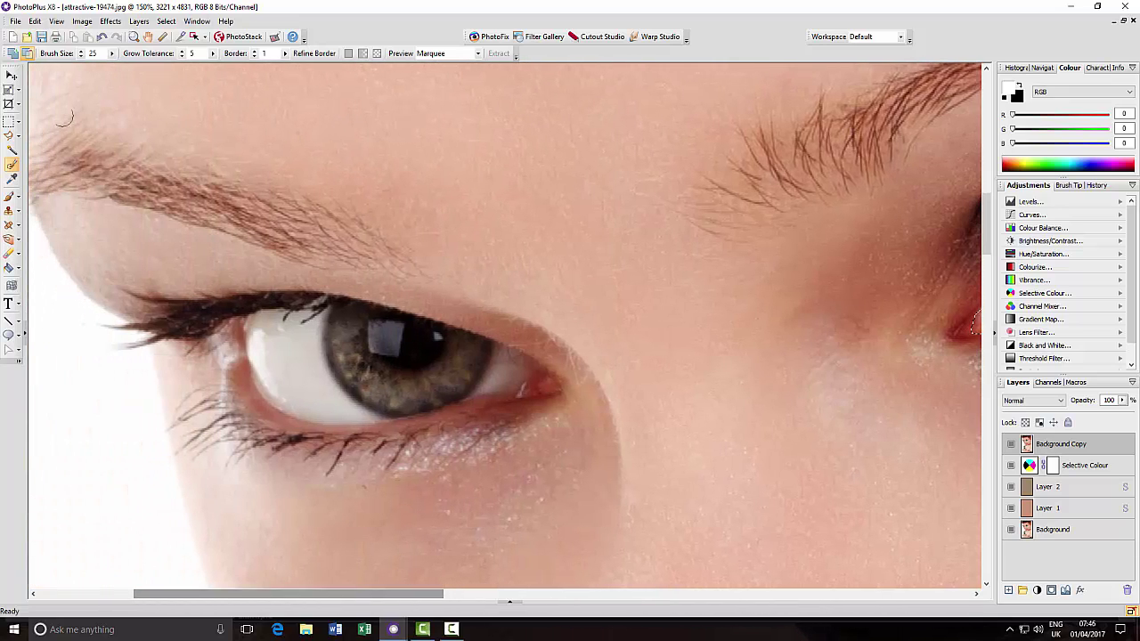
left_click(11, 53)
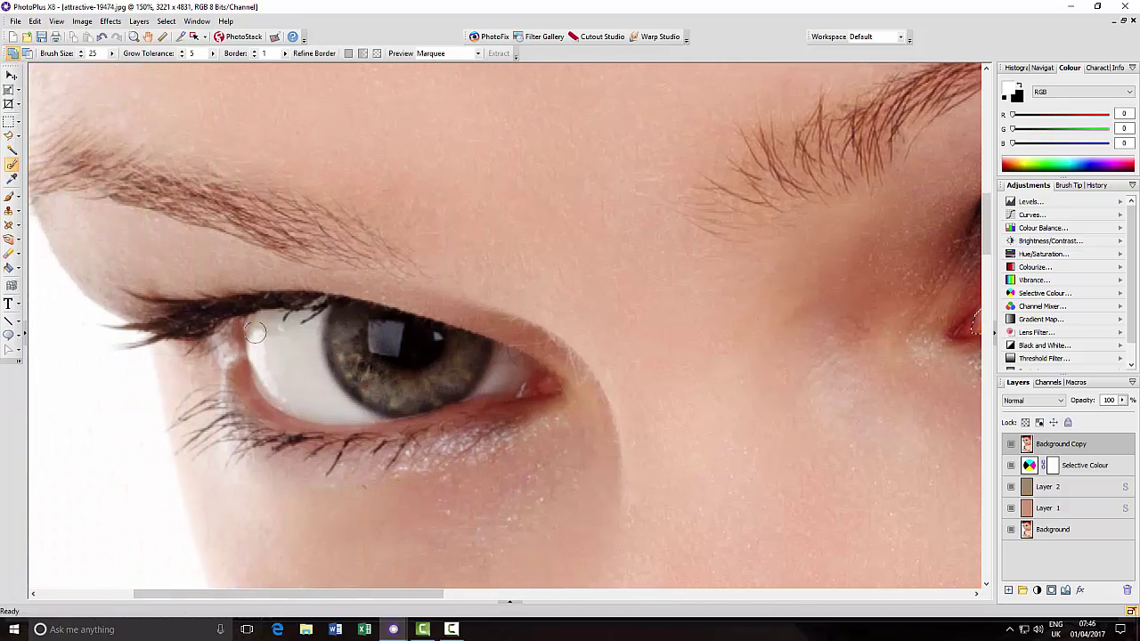
mouse_move(255, 326)
left_mouse_down()
mouse_move(298, 372)
mouse_move(427, 383)
mouse_move(490, 369)
mouse_move(303, 318)
mouse_move(280, 343)
mouse_move(365, 366)
mouse_move(267, 365)
mouse_move(299, 400)
mouse_move(392, 414)
mouse_move(478, 388)
left_mouse_up()
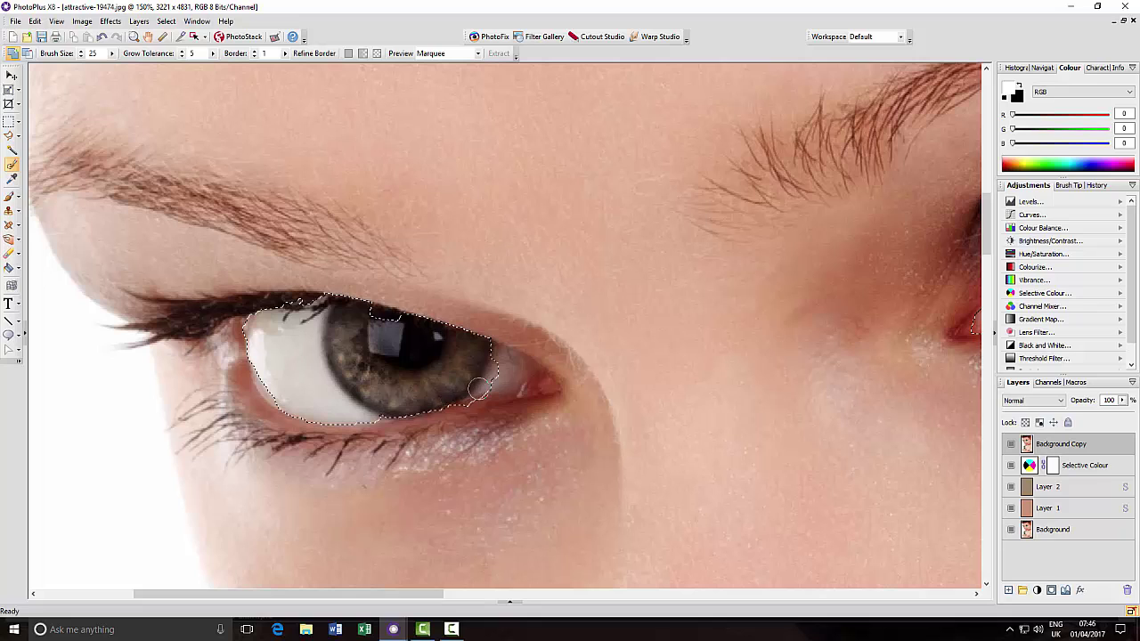
left_click_drag(403, 330, 376, 319)
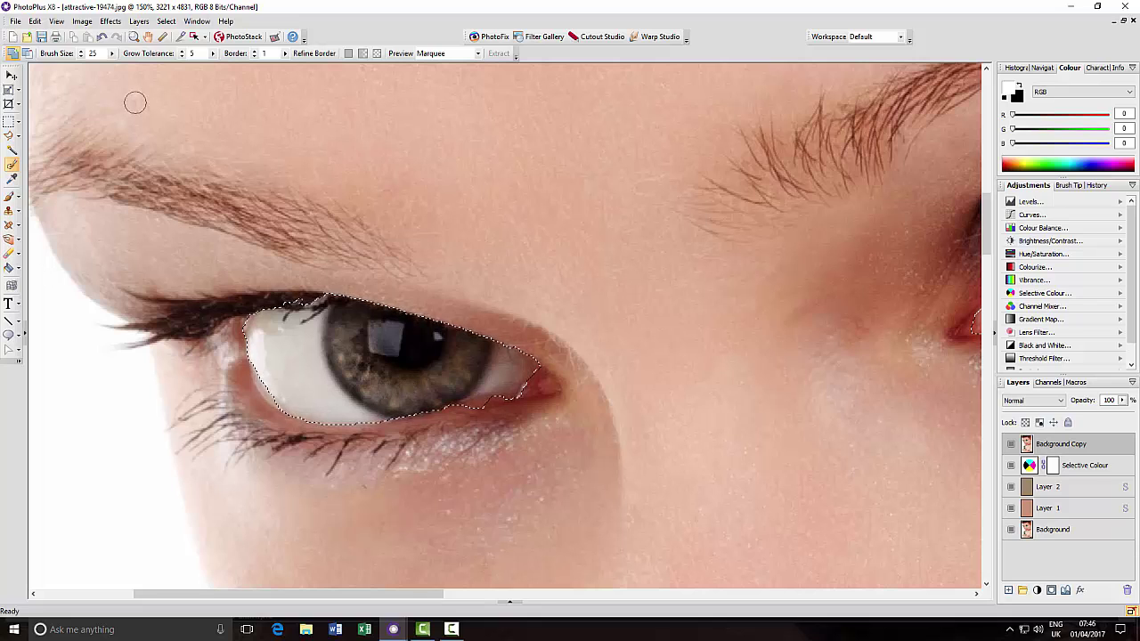
left_click(27, 54)
left_click(473, 412)
- Feather the combined selection of the eyes and lips by about 40 pixels
scroll(567, 343, "down", 2)
scroll(737, 396, "down", 1)
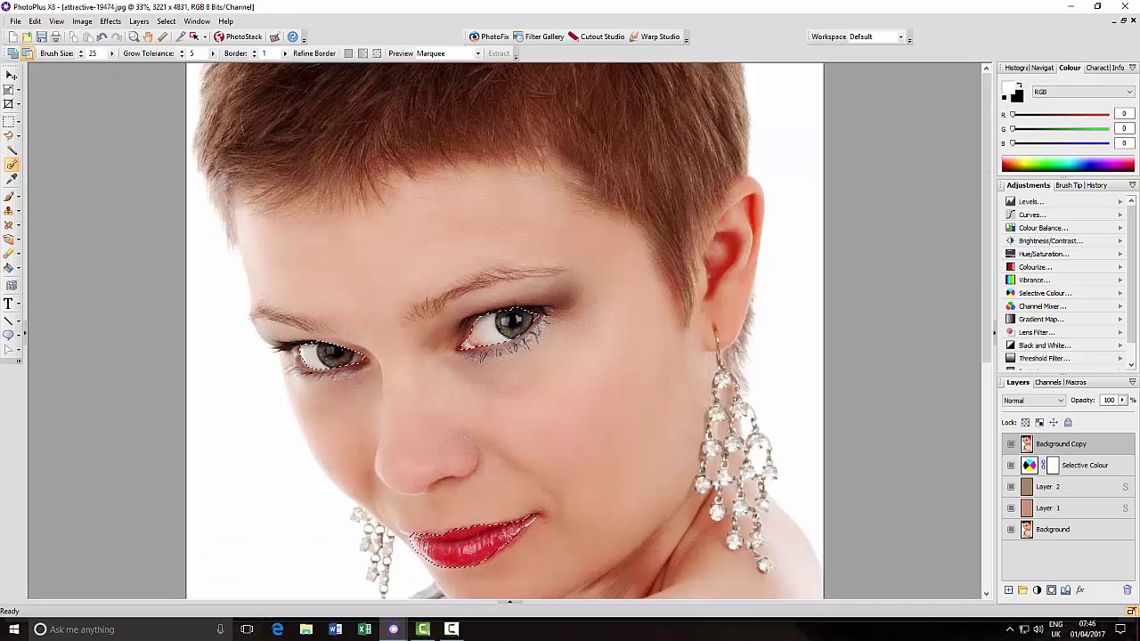
scroll(735, 399, "down", 1)
scroll(733, 399, "down", 1)
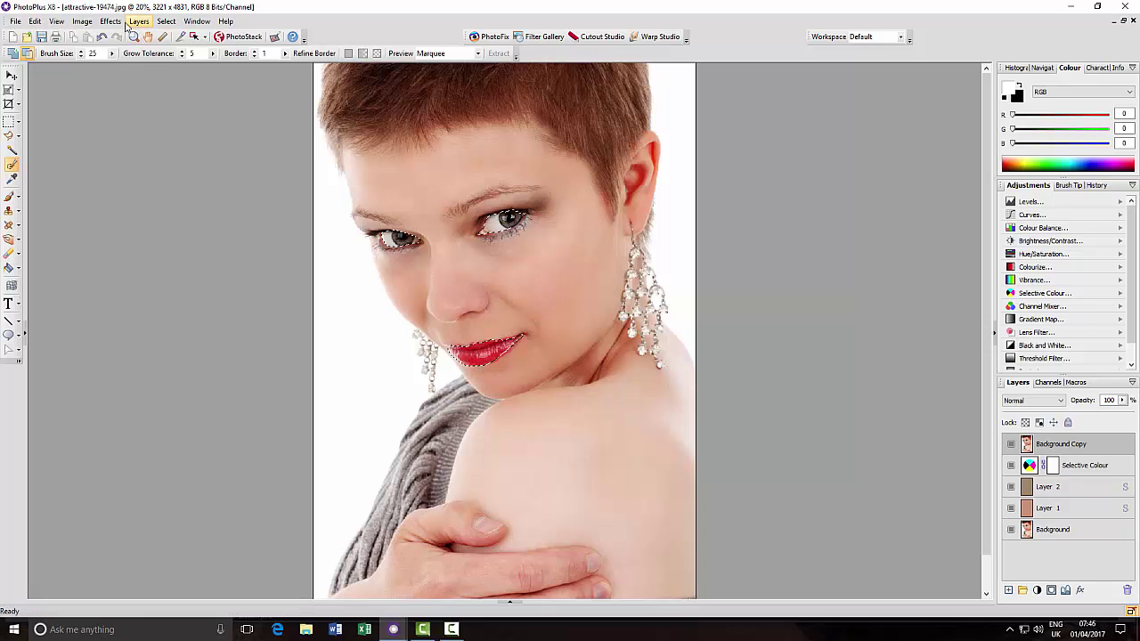
left_click(166, 21)
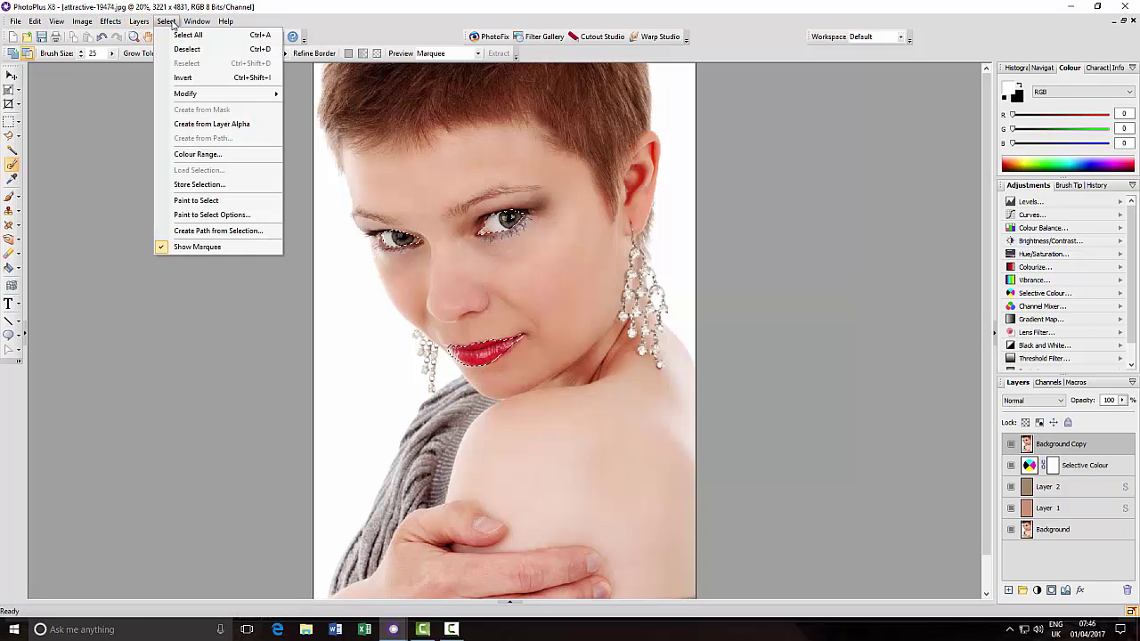
mouse_move(236, 94)
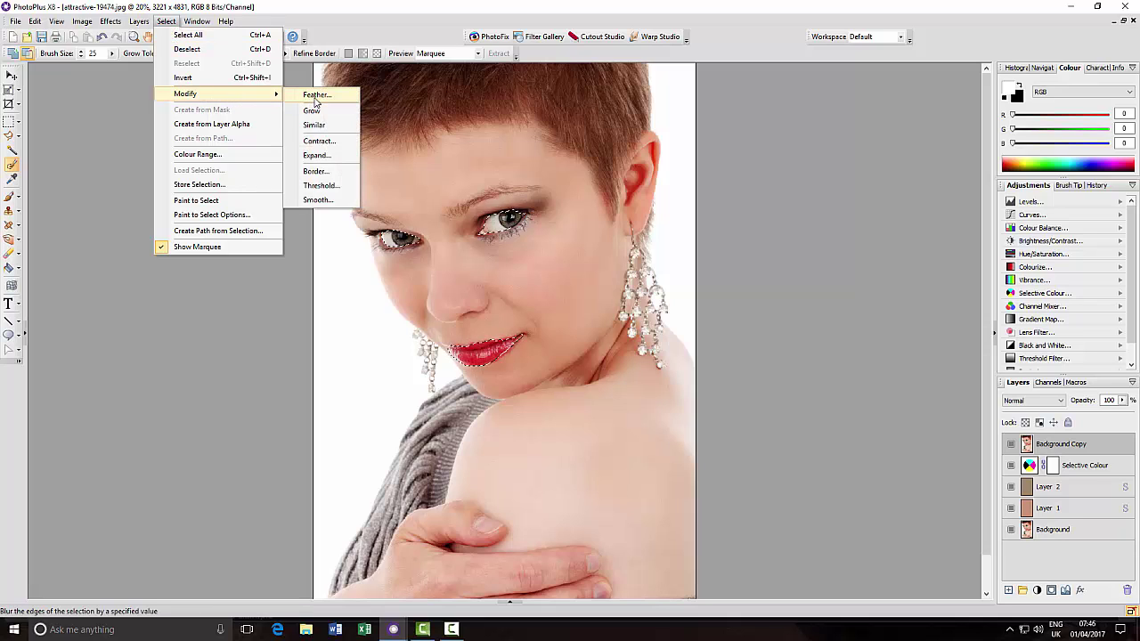
left_click(315, 96)
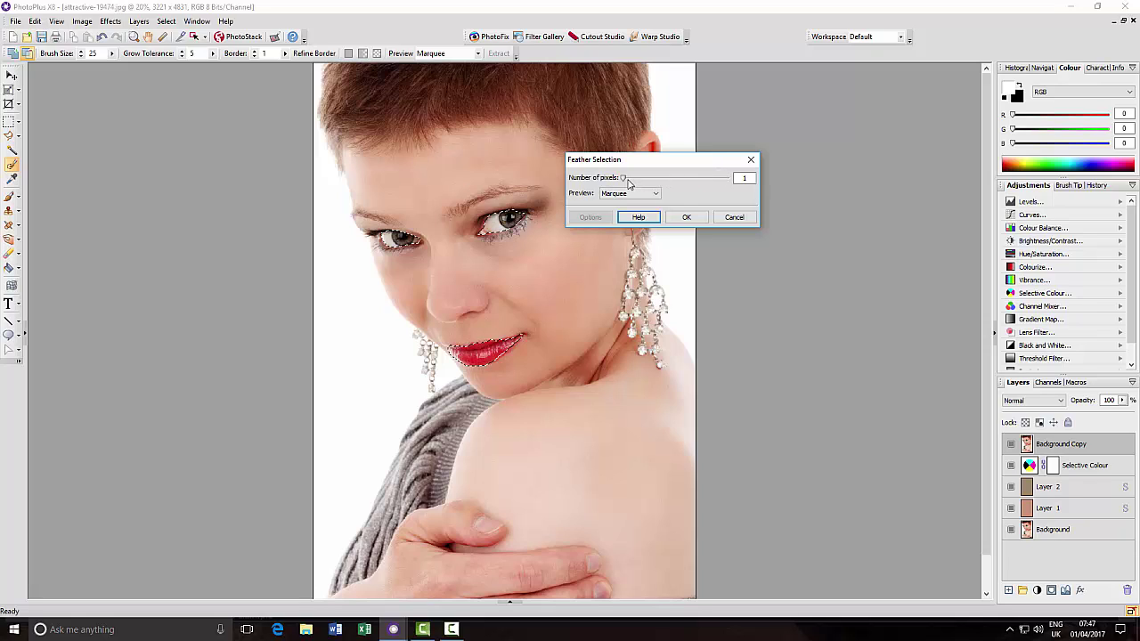
left_click_drag(624, 183, 637, 182)
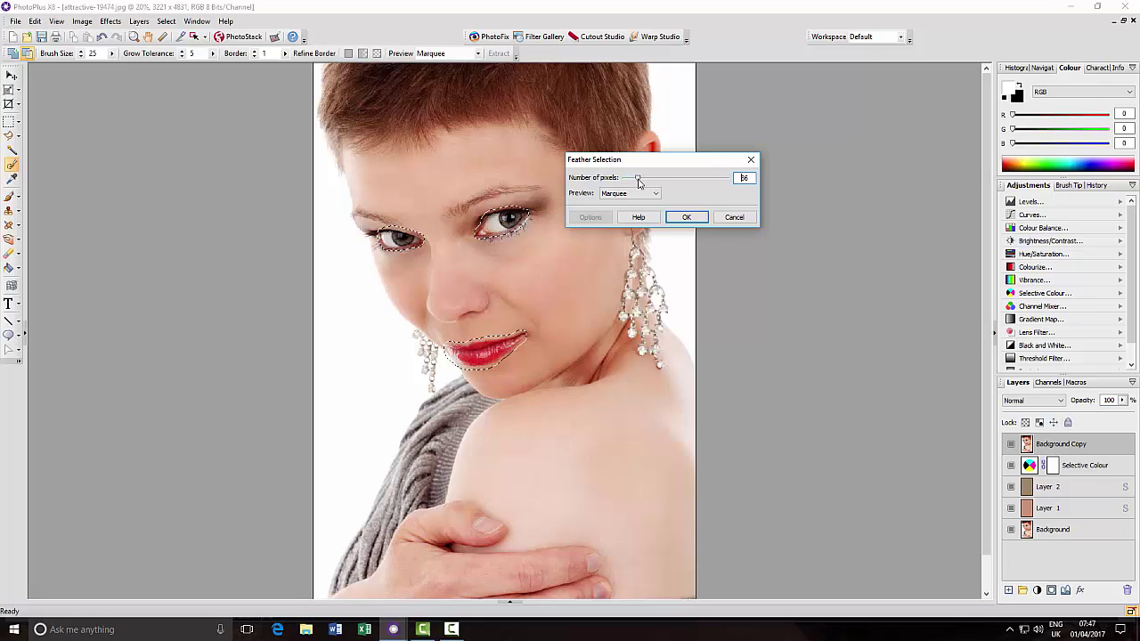
left_click_drag(639, 183, 642, 184)
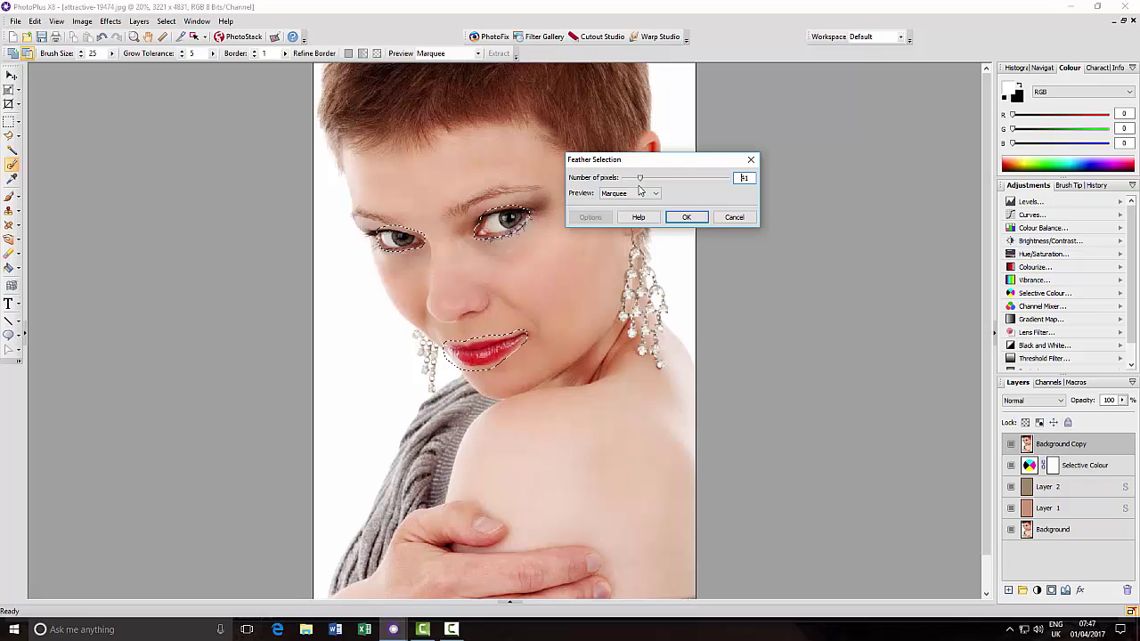
left_click(687, 218)
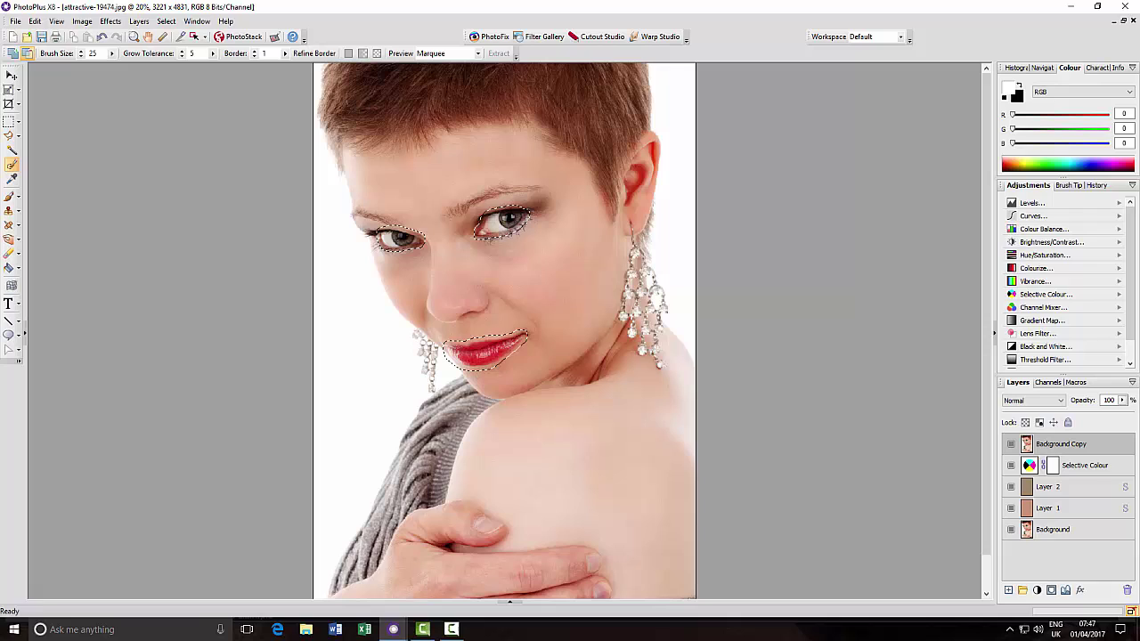
- Mask the Background Copy layer with the feathered eyes and lips selection, deselect, and display the mask on its own
left_click(1051, 591)
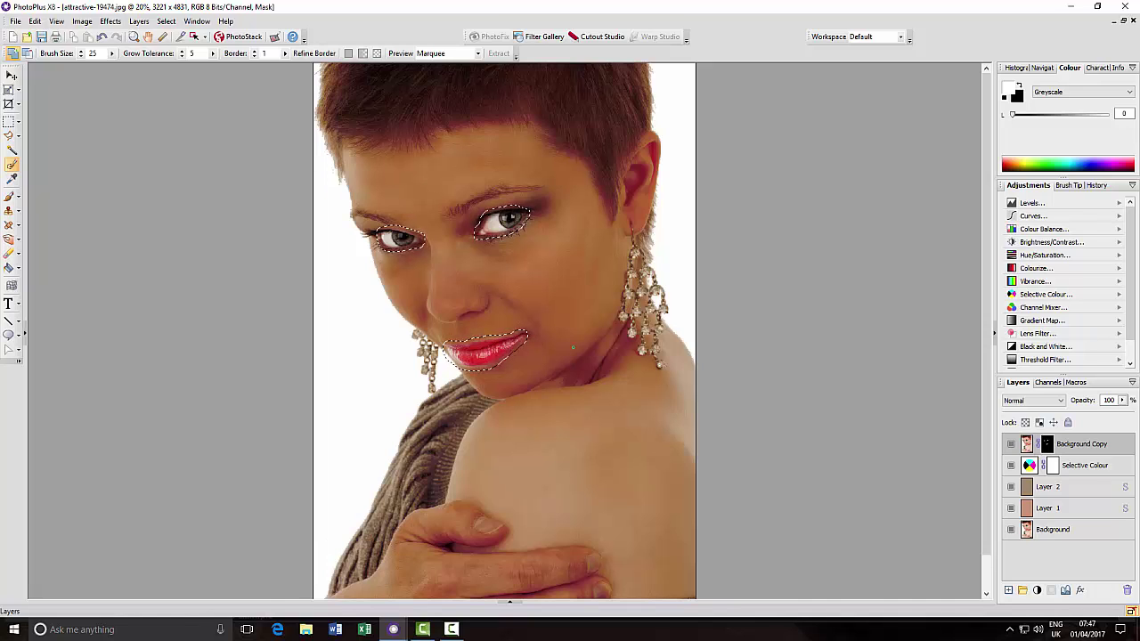
key("ctrl+d")
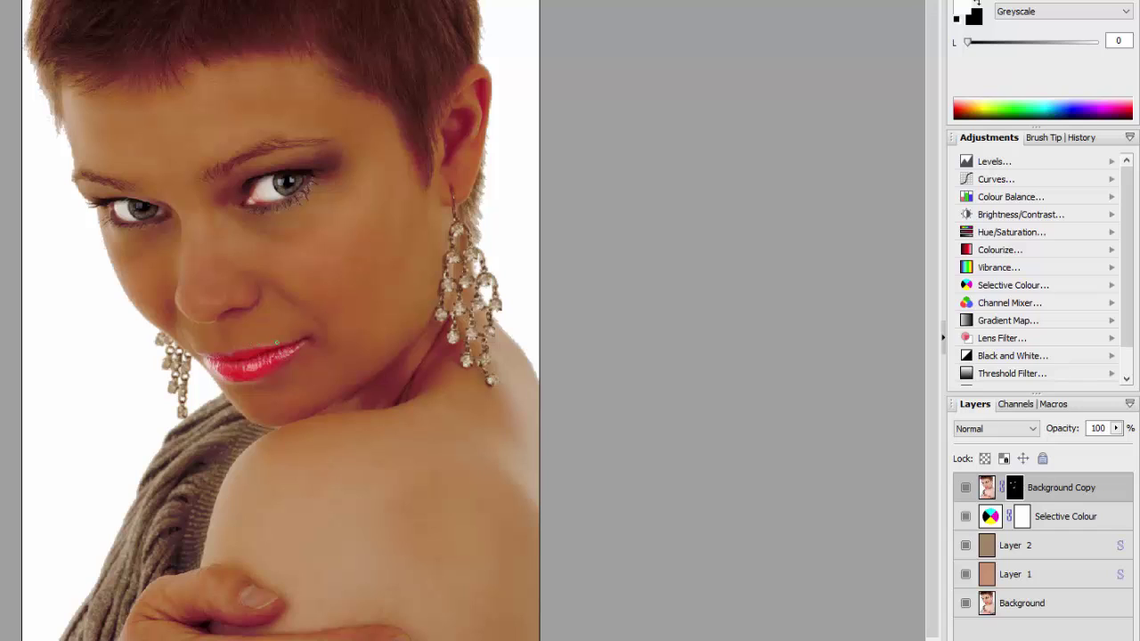
right_click(1019, 492)
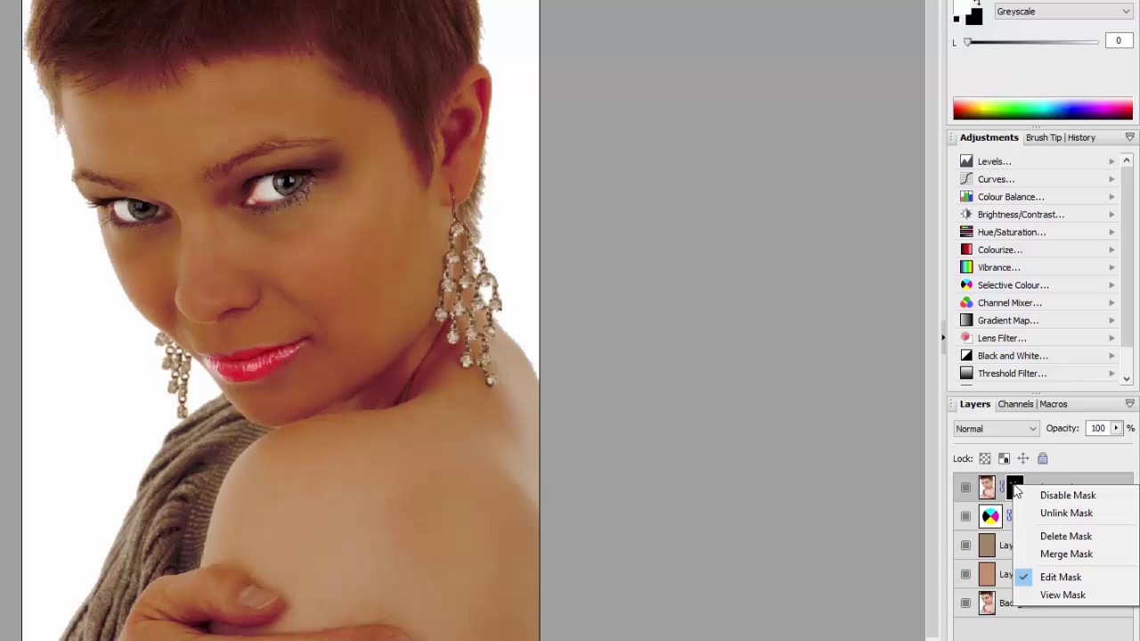
left_click(1063, 600)
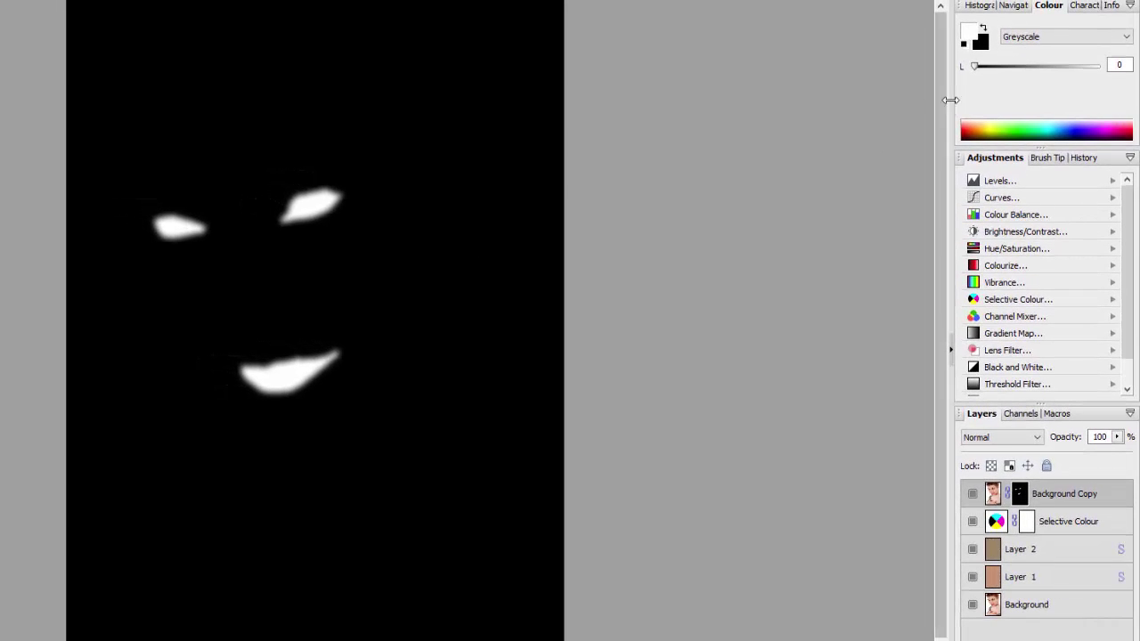
- Touch up the mask along the lips' upper edge with a black brush at reduced opacity, and return to the normal image view
left_click(981, 43)
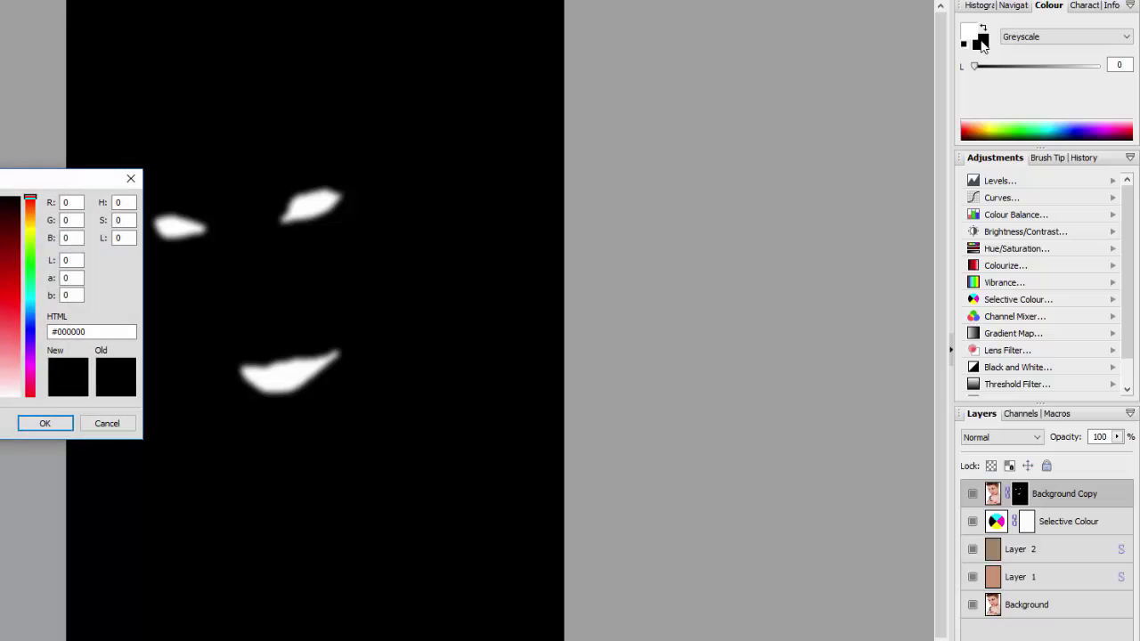
left_click(104, 424)
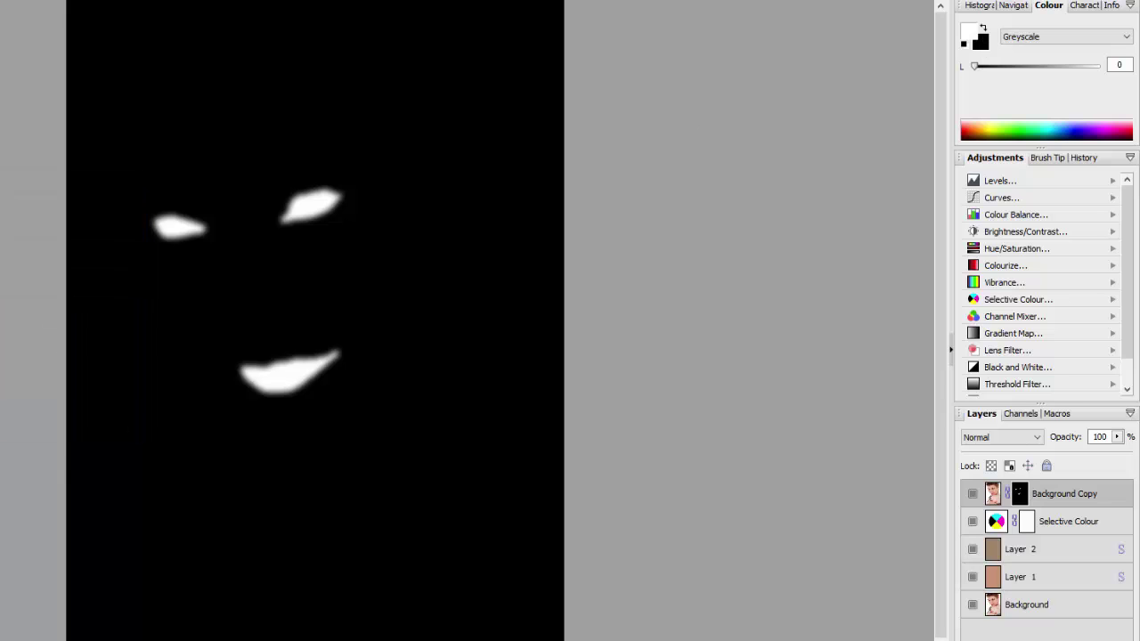
left_click(984, 29)
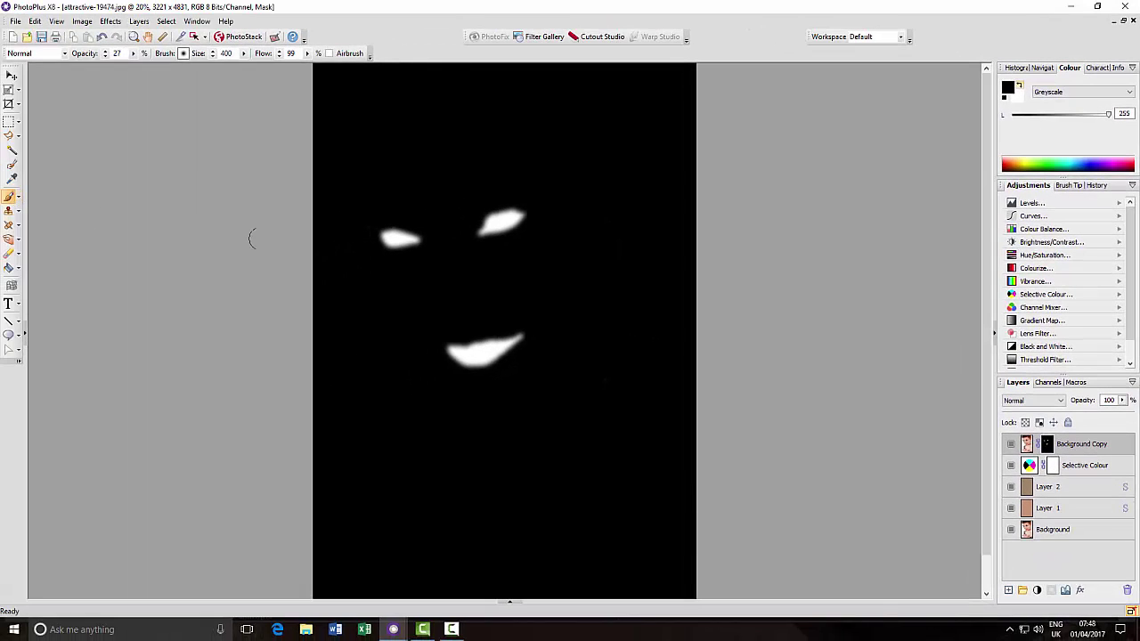
left_click(133, 54)
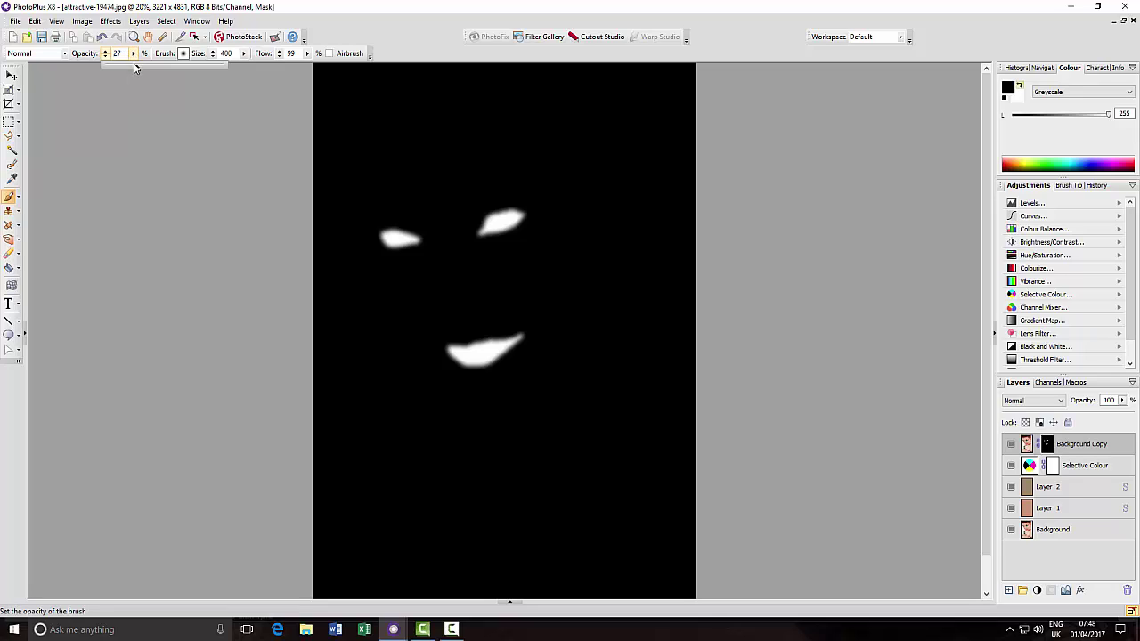
left_click_drag(137, 69, 123, 70)
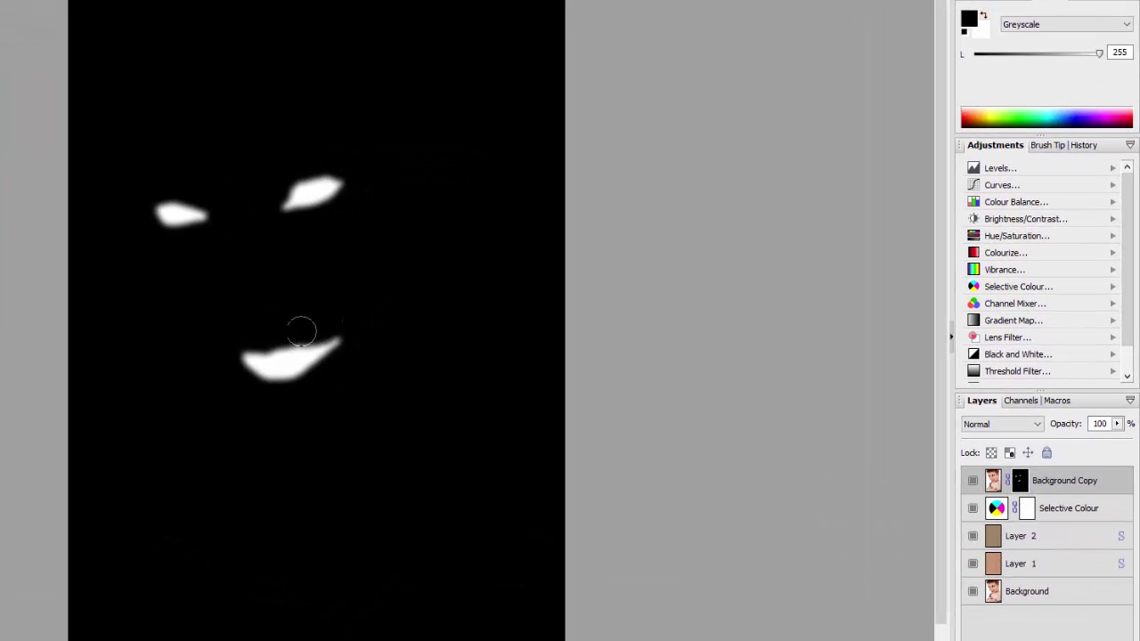
mouse_move(280, 335)
left_mouse_down()
mouse_move(323, 330)
mouse_move(275, 330)
mouse_move(249, 352)
left_mouse_up()
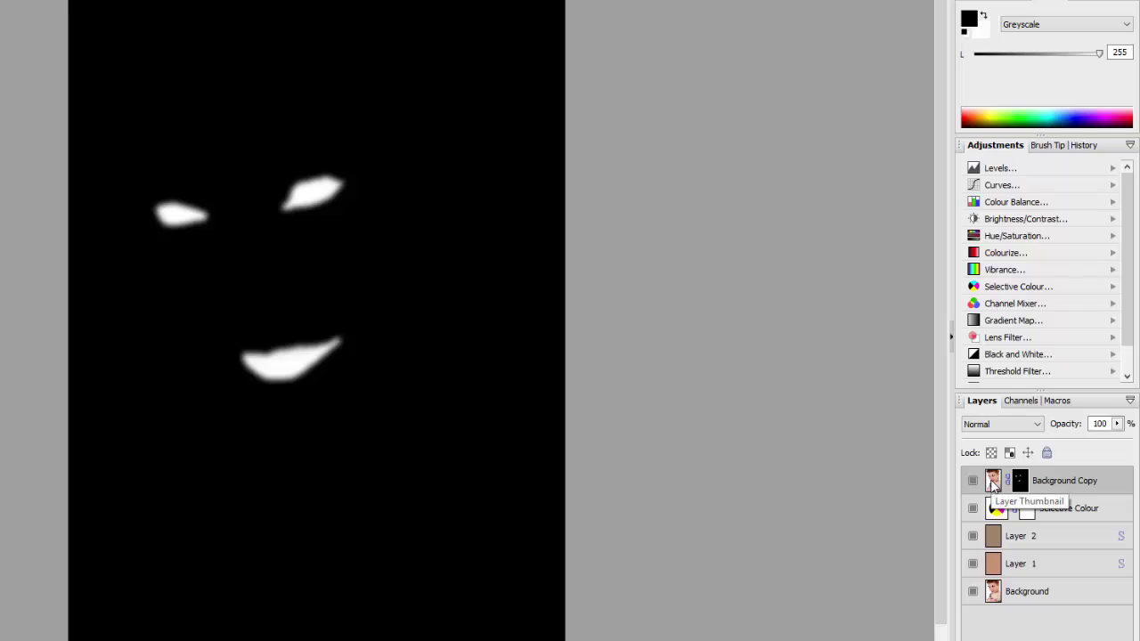
left_click(993, 482)
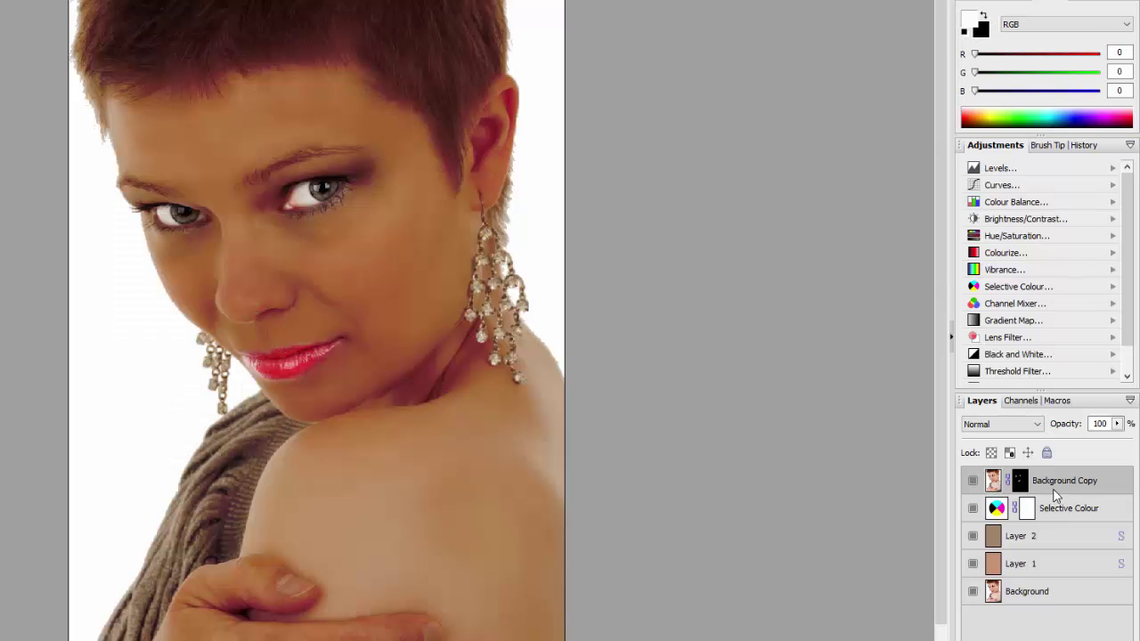
left_click(1021, 481)
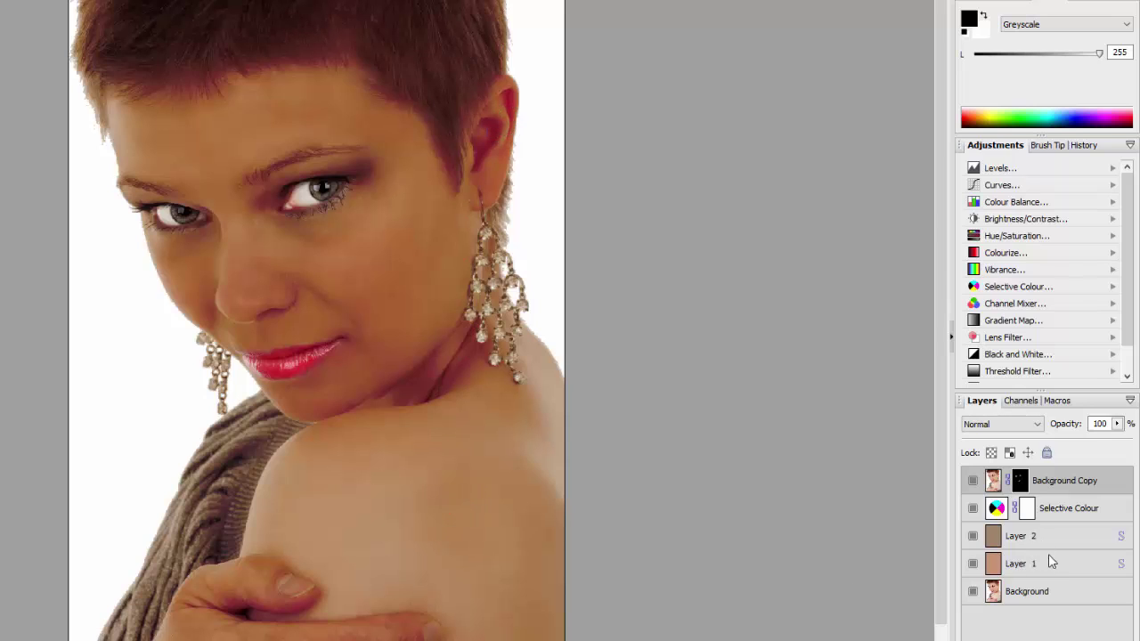
- Show only the Background layer to compare the untanned original with the tanned version, and restore all layers' visibility
left_click(1090, 588)
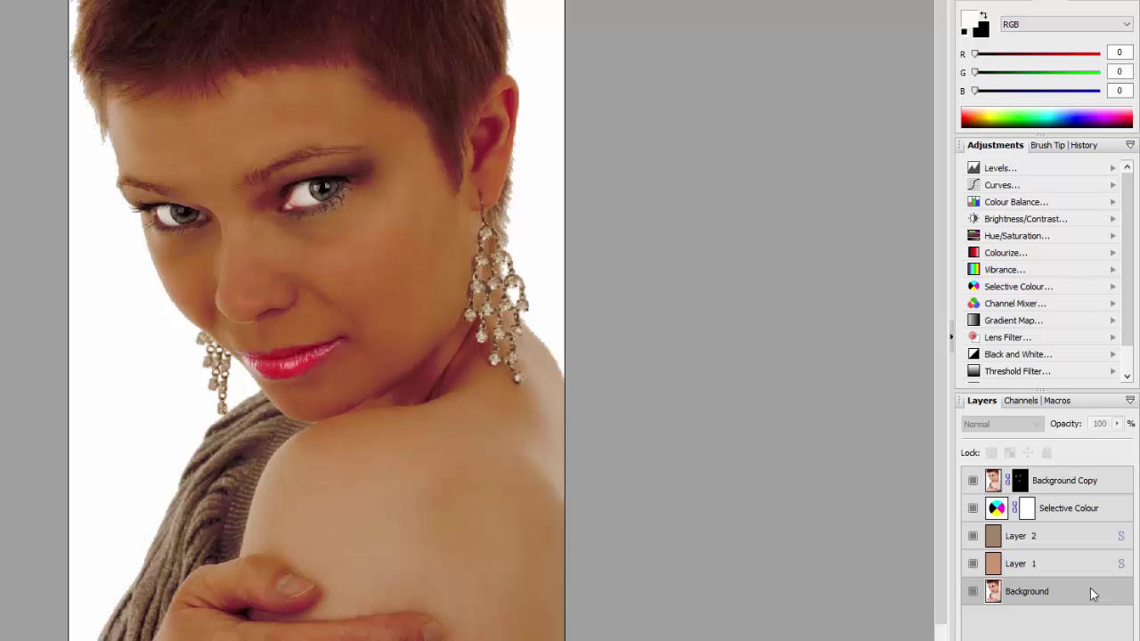
left_click(973, 593, "alt")
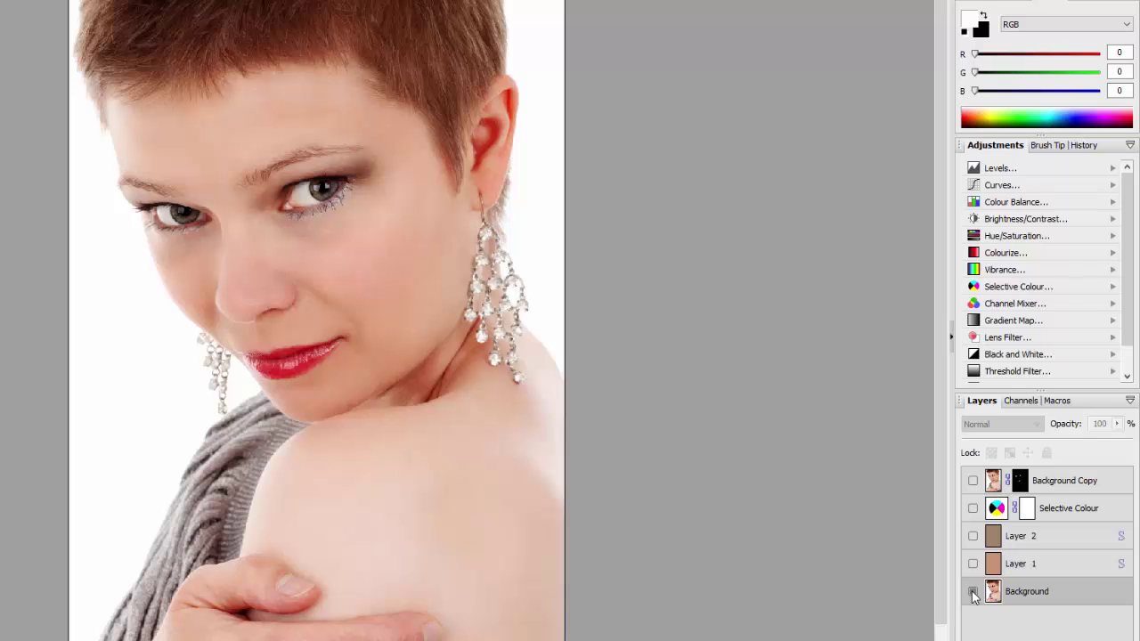
left_click(972, 593, "alt")
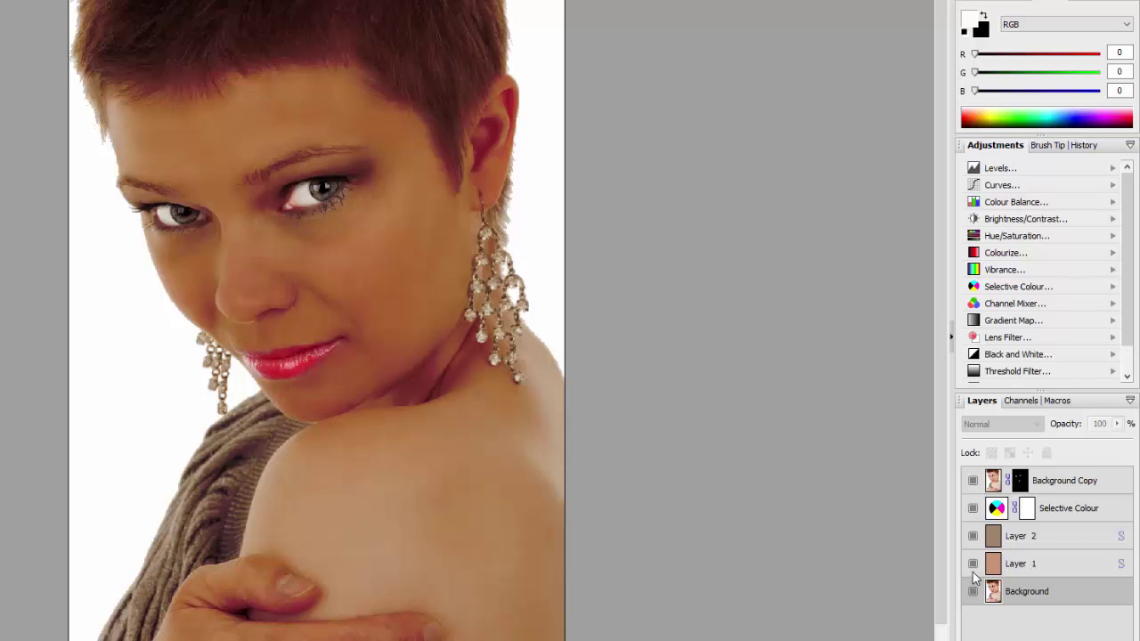
- Reduce the tan's strength by setting Layer 2's opacity to 53% and Layer 1's opacity to 67%
left_click(1067, 537)
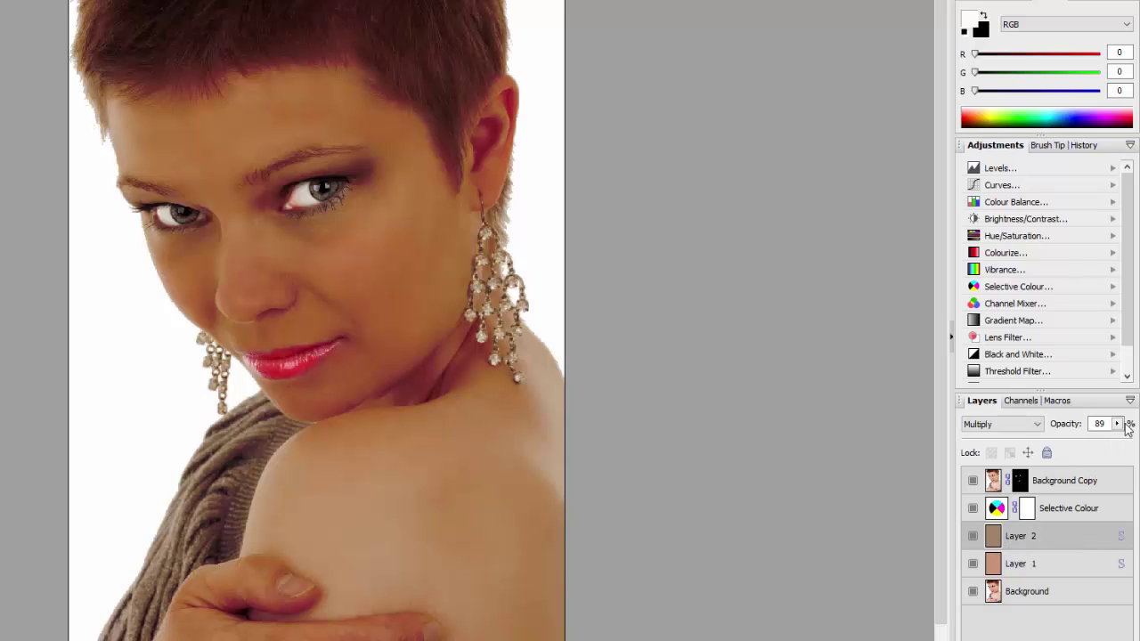
left_click_drag(1118, 425, 1088, 445)
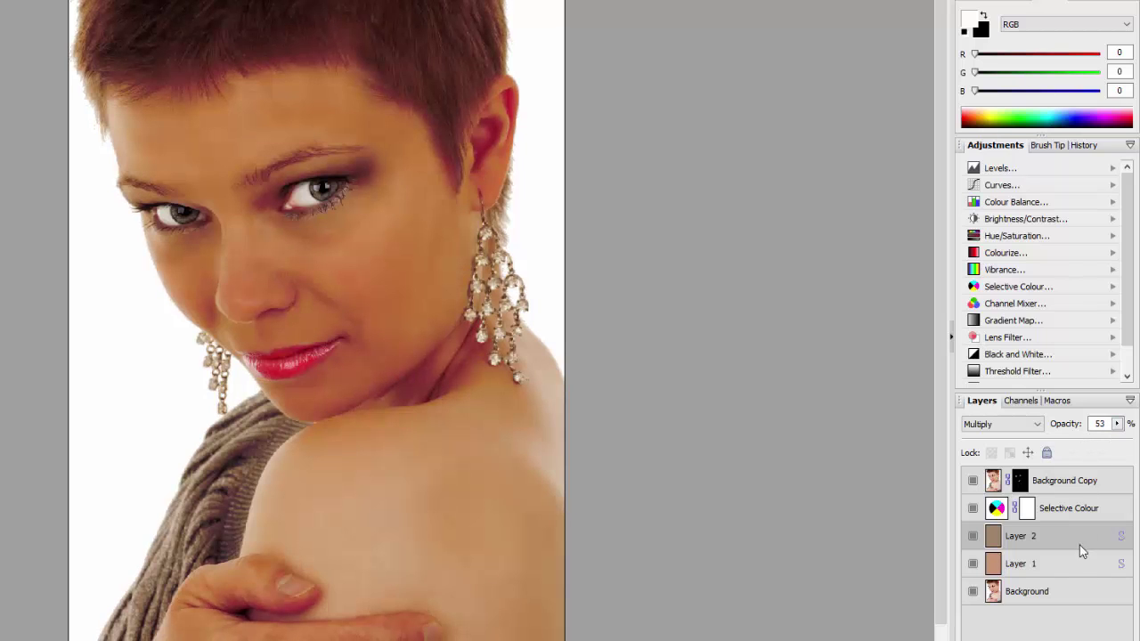
left_click(1067, 565)
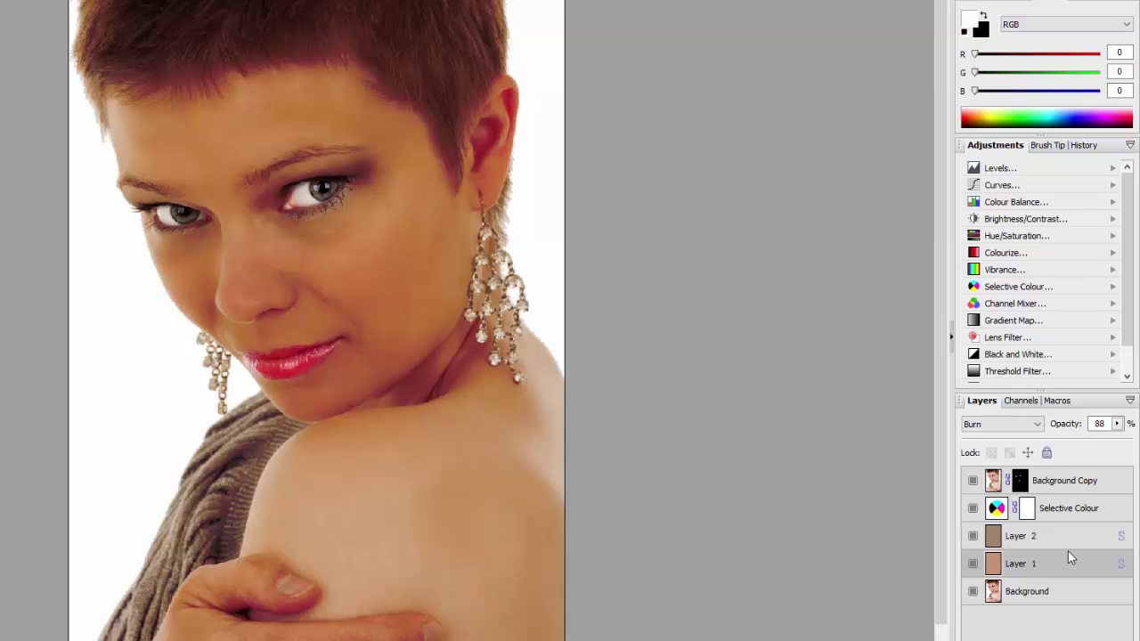
left_click(1117, 424)
mouse_move(1119, 445)
left_mouse_down()
mouse_move(1072, 445)
mouse_move(1098, 445)
left_mouse_up()
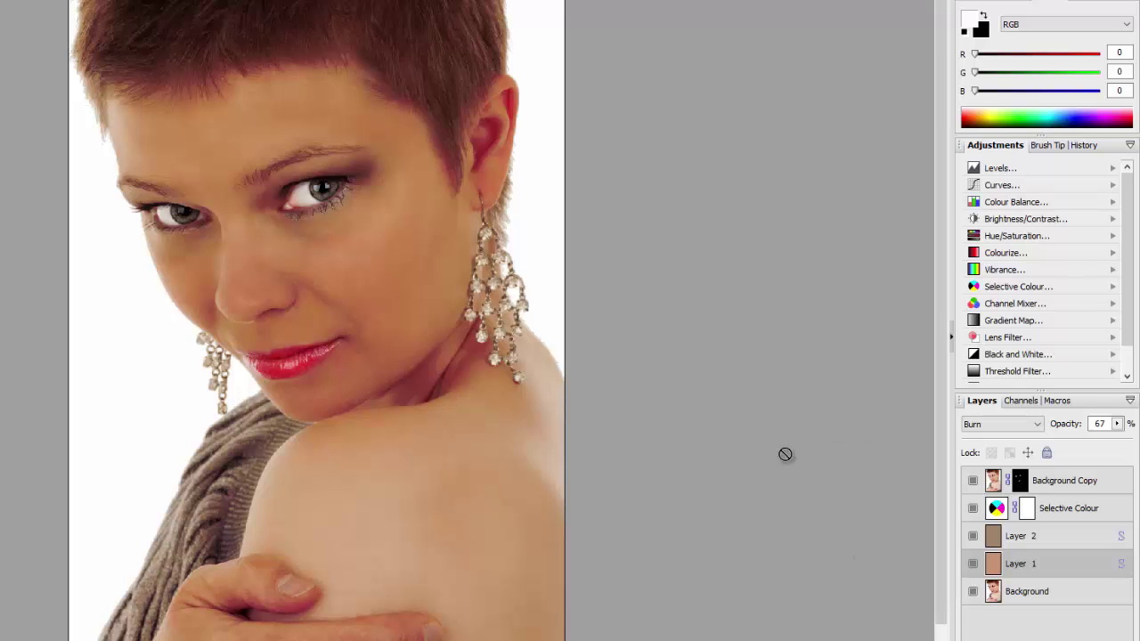
- Compare the softened tan with the original by isolating the Background layer twice, ending with all layers shown
left_click(1094, 597)
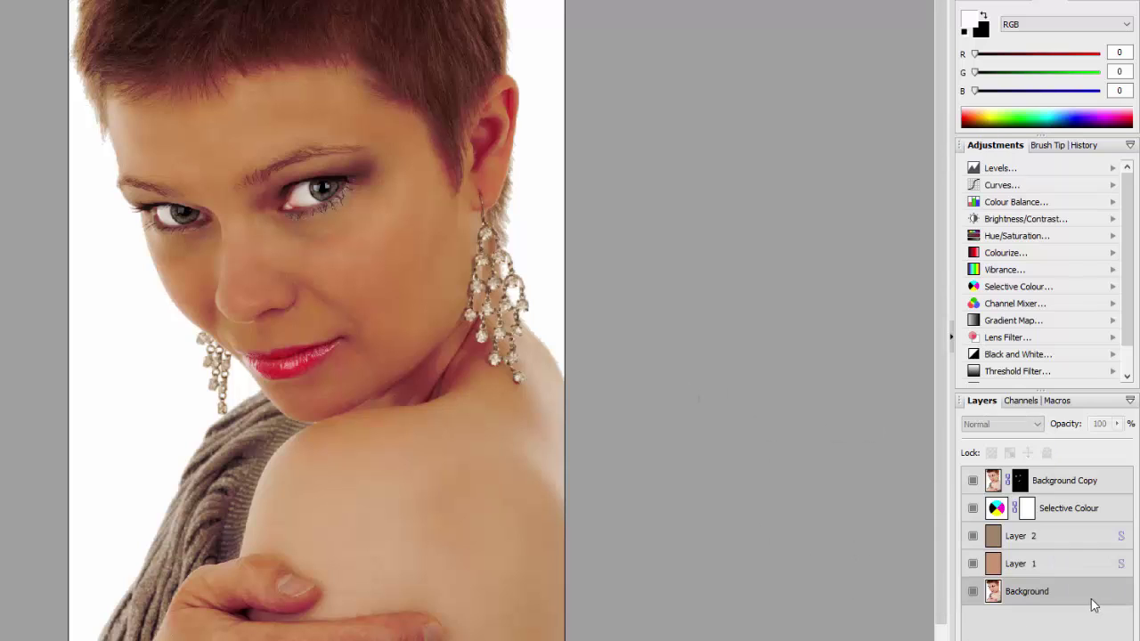
left_click(973, 594, "alt")
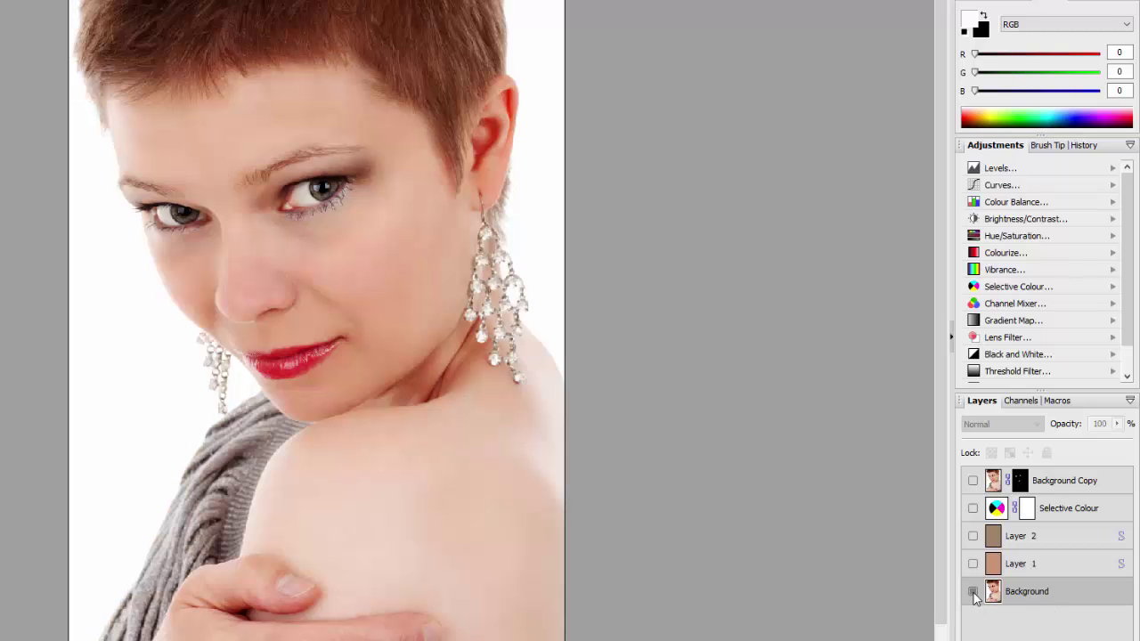
left_click(973, 594, "alt")
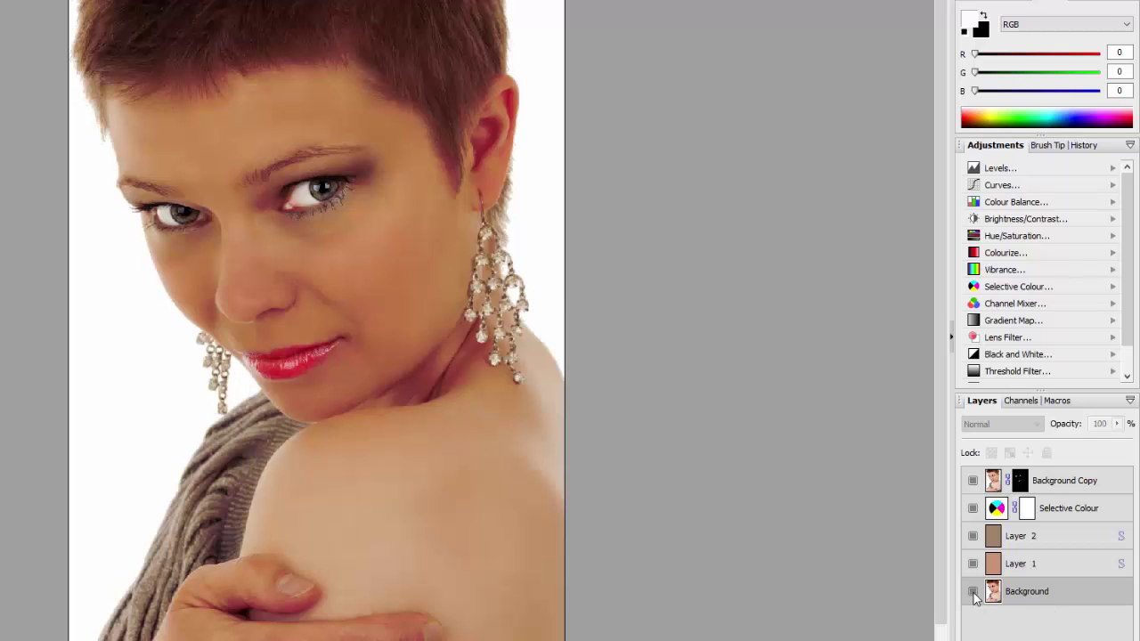
left_click(973, 594, "alt")
left_click(973, 594, "alt")
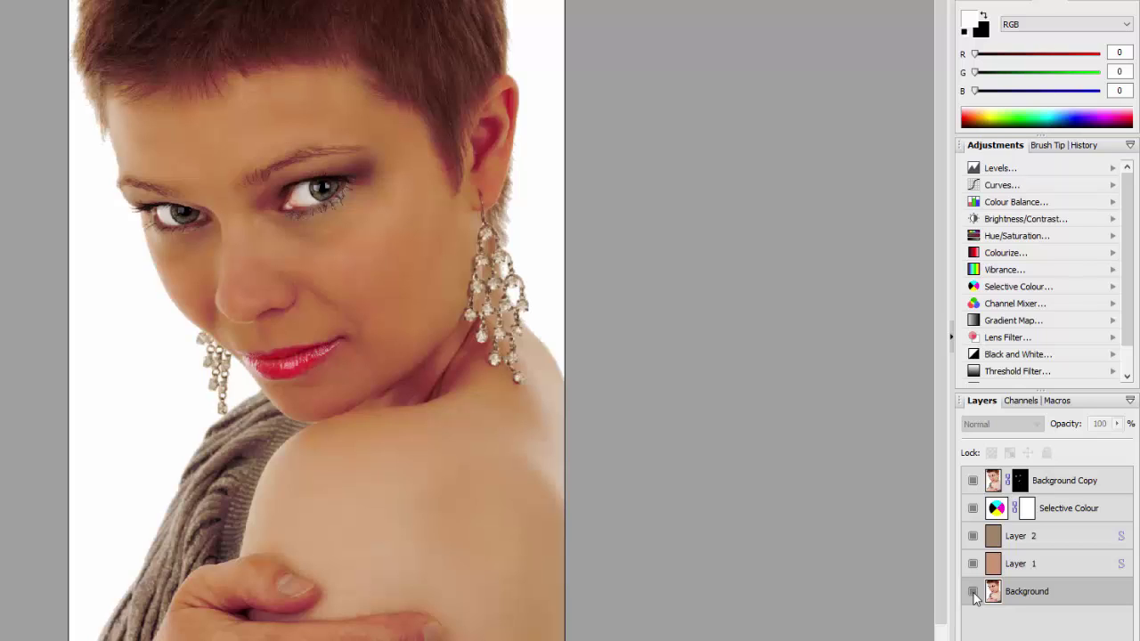